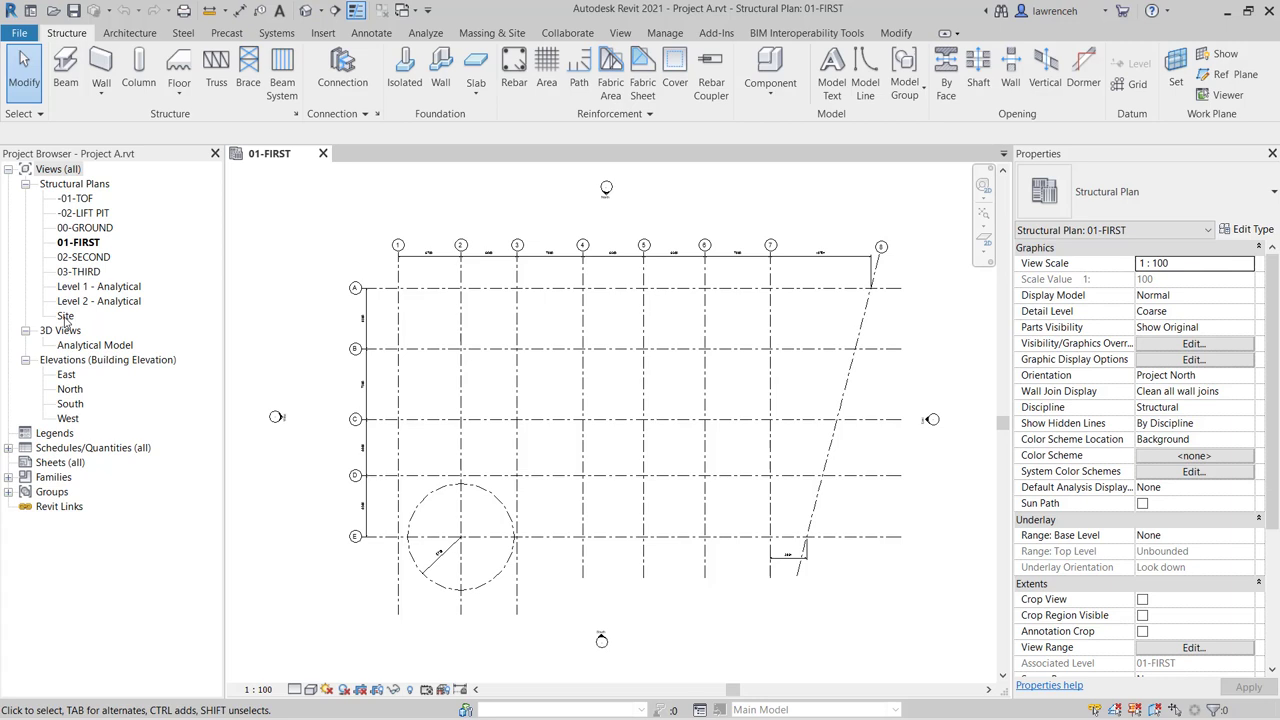
# - Open the Site plan, show imported categories, and hide the imported drawing's Grids and 0 layers
pyautogui.doubleClick(65, 316)
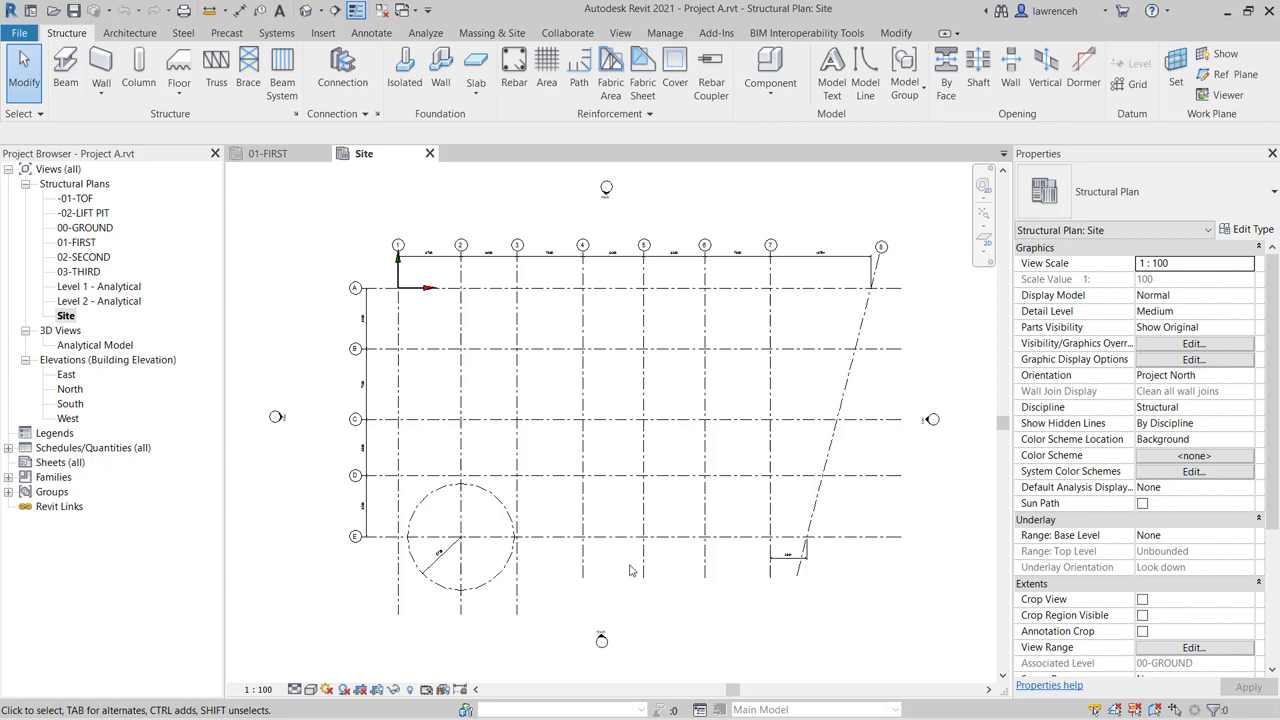
pyautogui.click(620, 33)
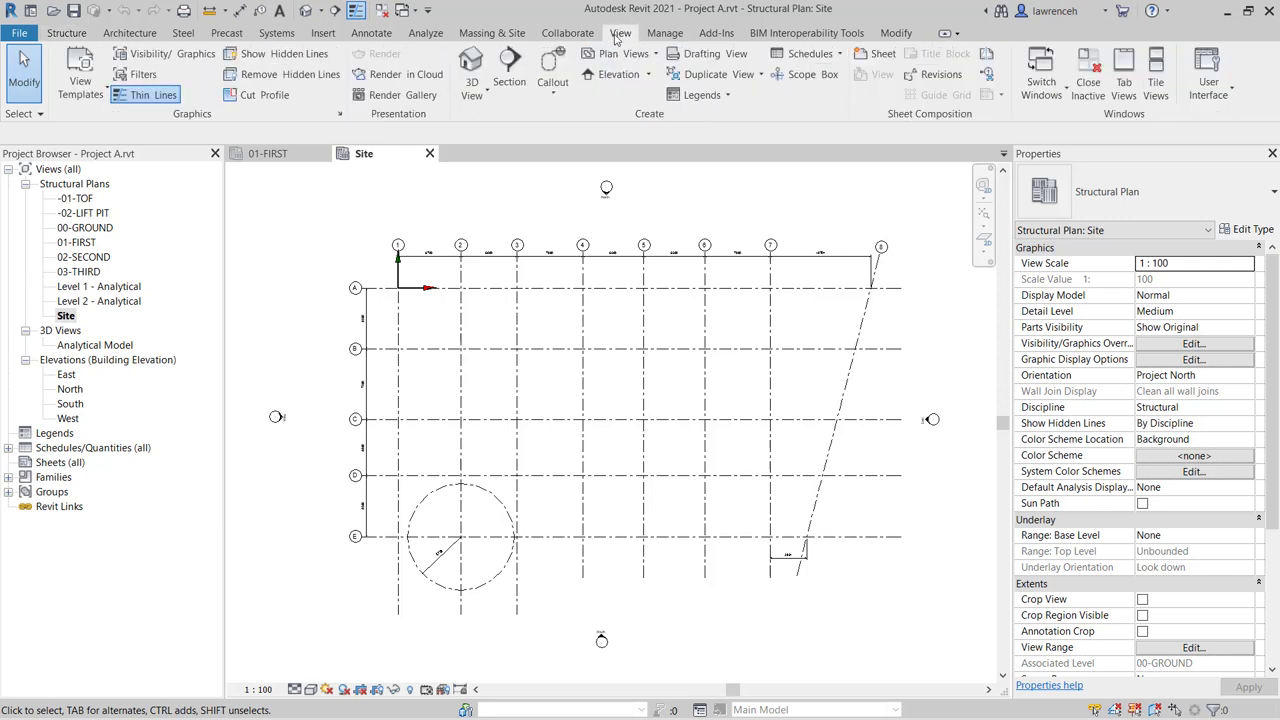
pyautogui.click(190, 56)
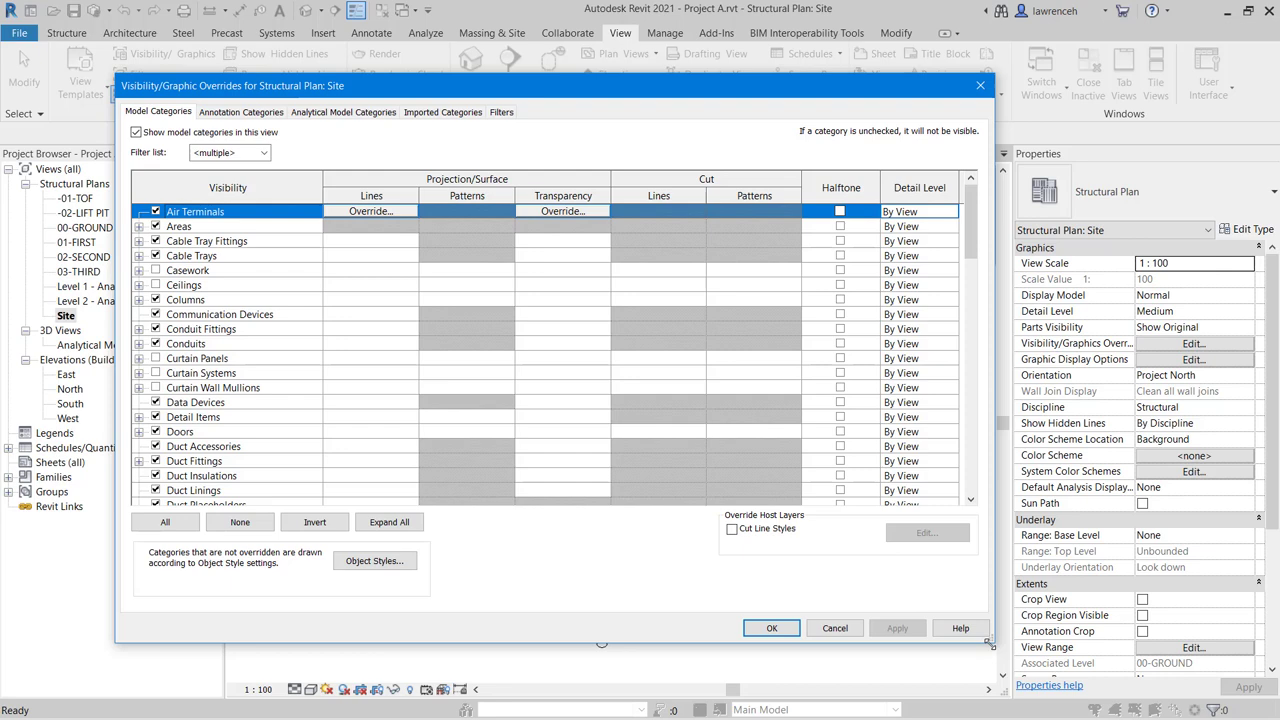
pyautogui.moveTo(994, 643); pyautogui.dragTo(761, 597)
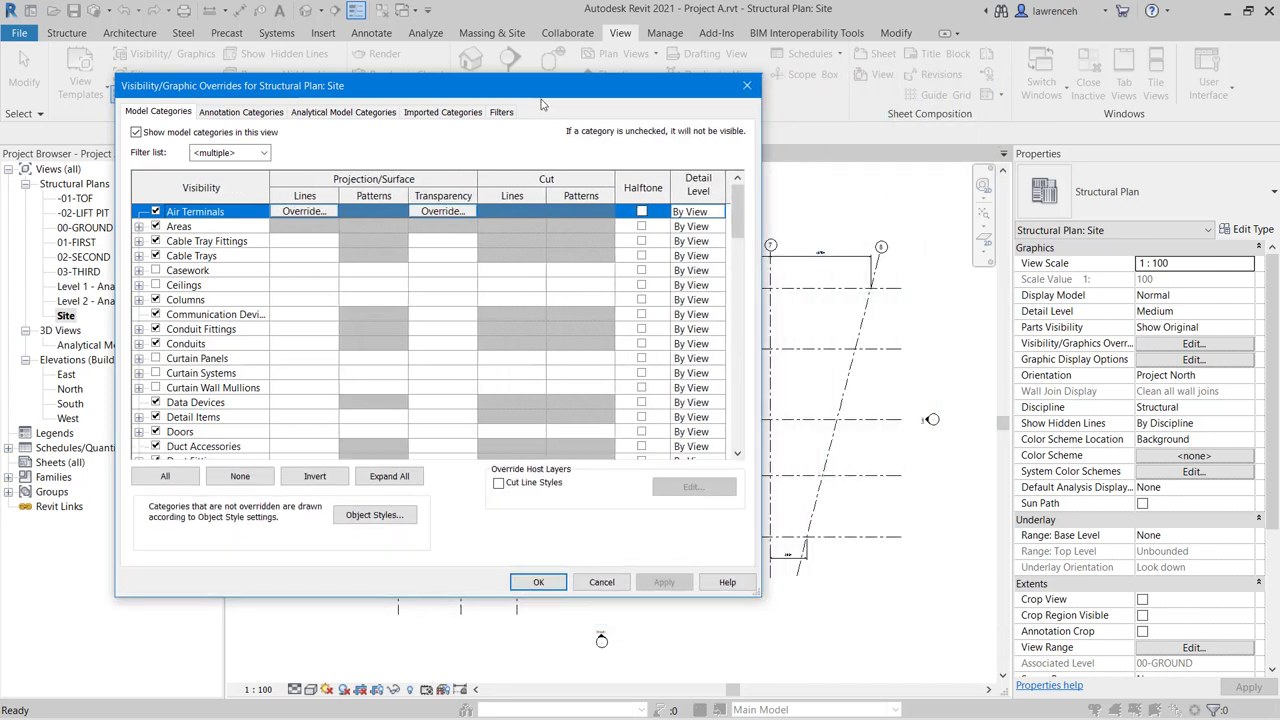
pyautogui.click(440, 112)
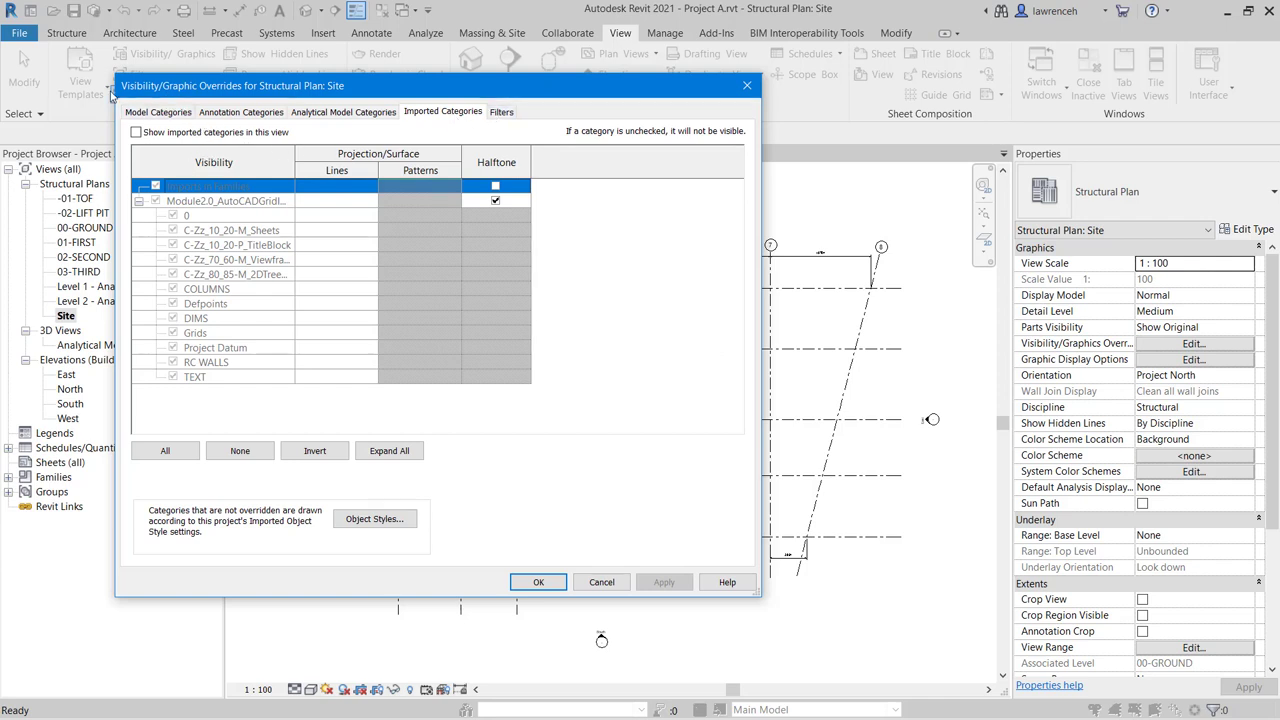
pyautogui.click(137, 133)
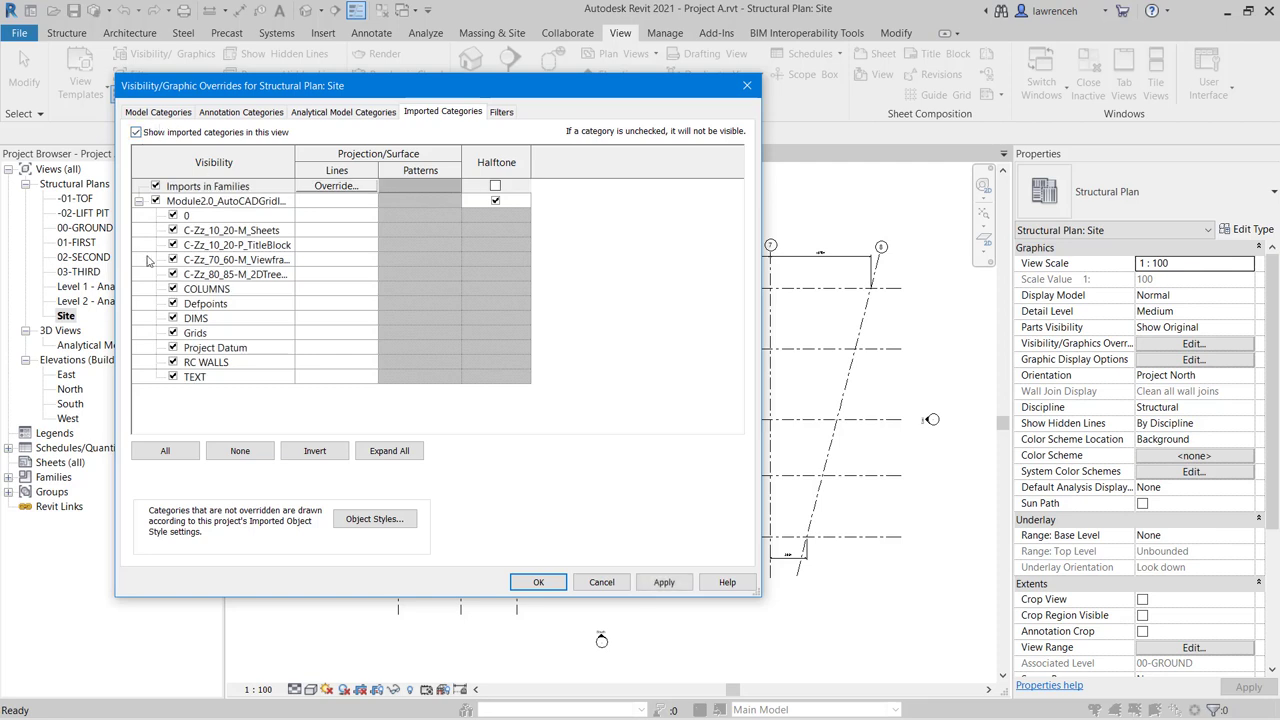
pyautogui.click(173, 333)
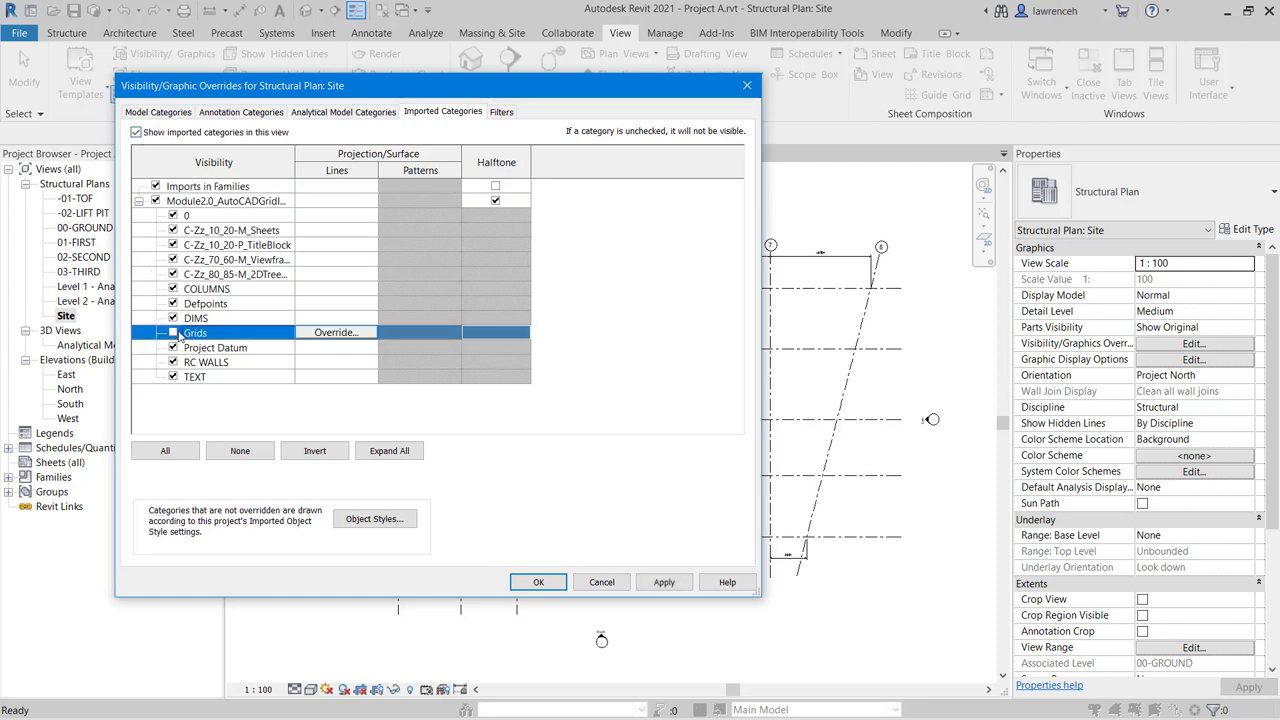
pyautogui.click(666, 582)
pyautogui.click(173, 215)
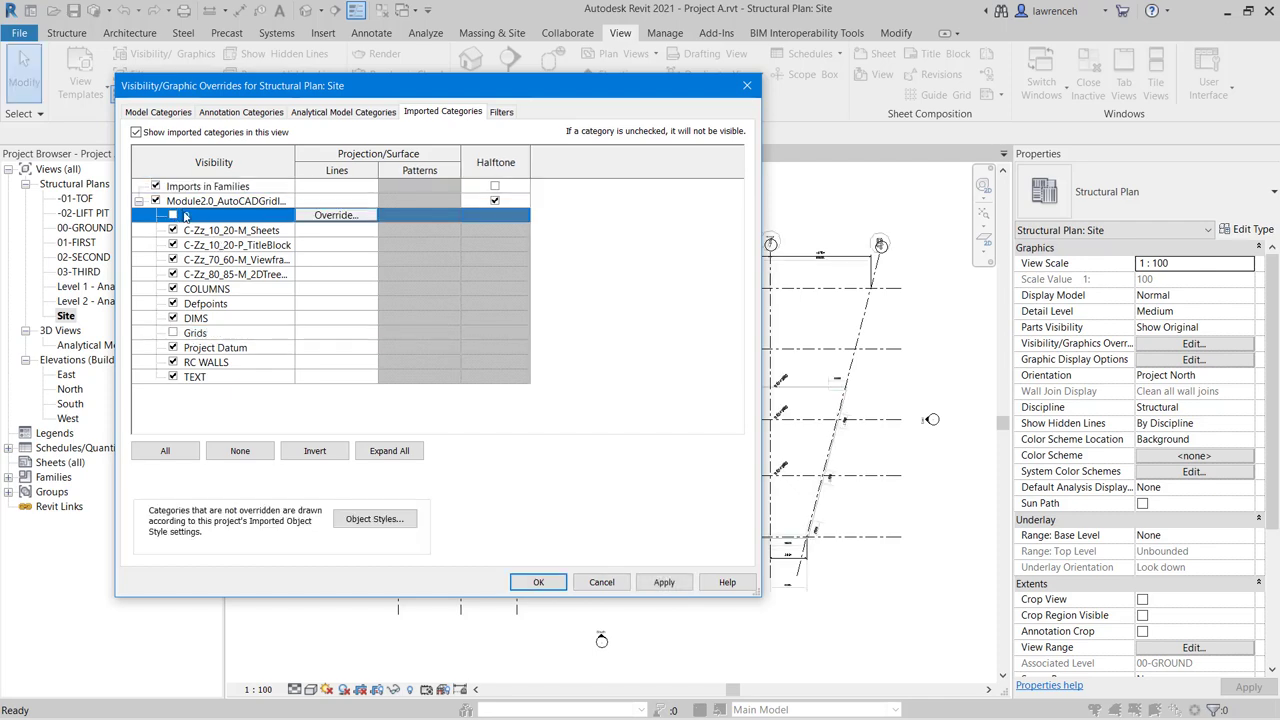
pyautogui.click(555, 582)
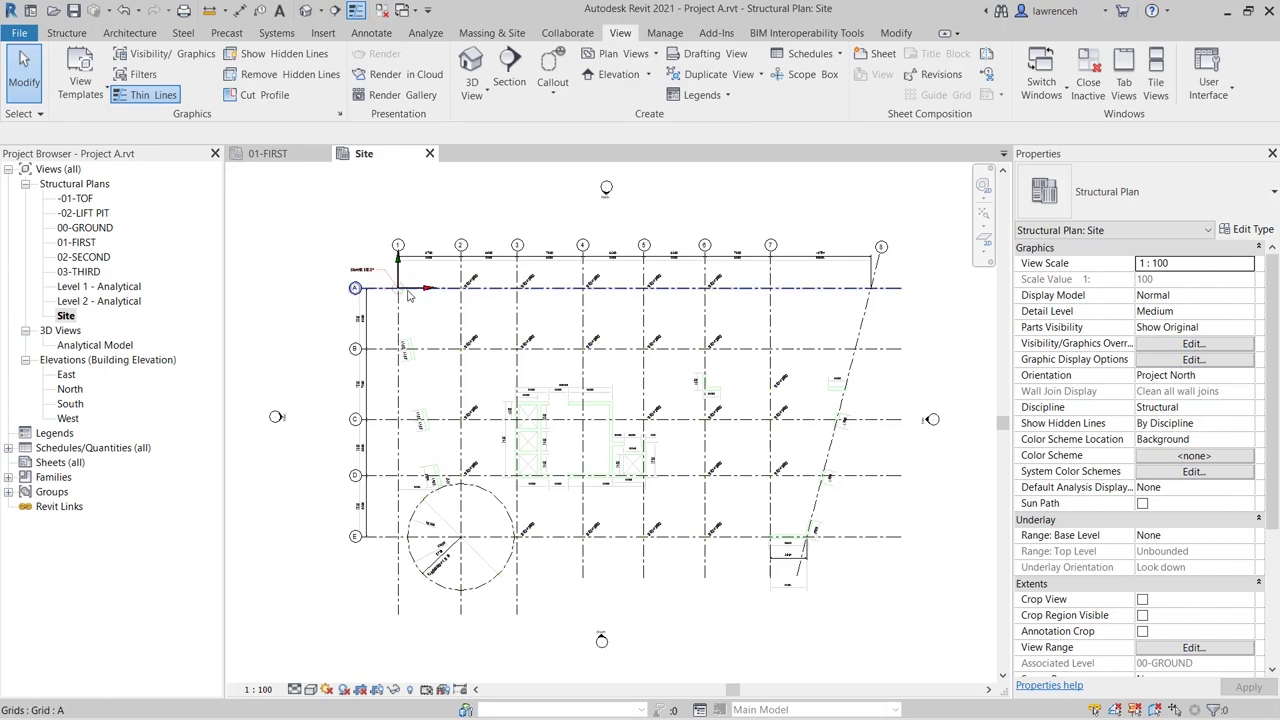
pyautogui.scroll(1, 408, 290)
pyautogui.scroll(5, 412, 292)
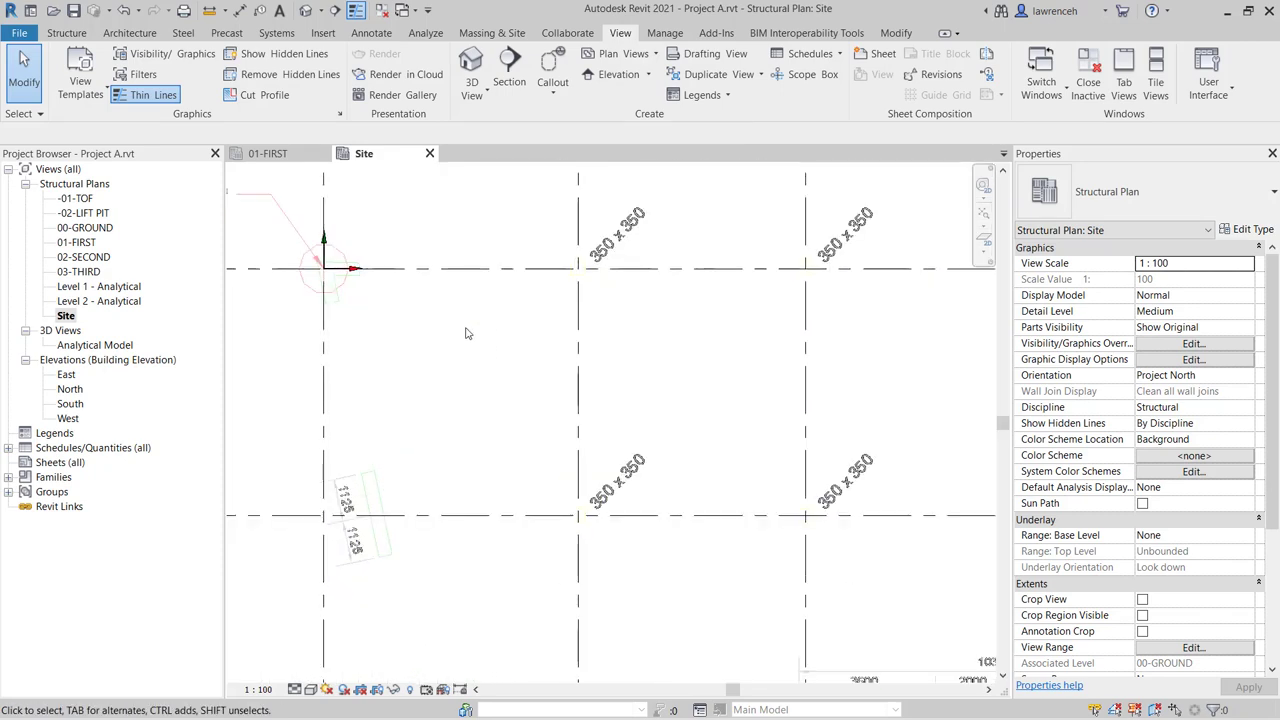
pyautogui.moveTo(508, 354); pyautogui.dragTo(504, 368, button='middle')
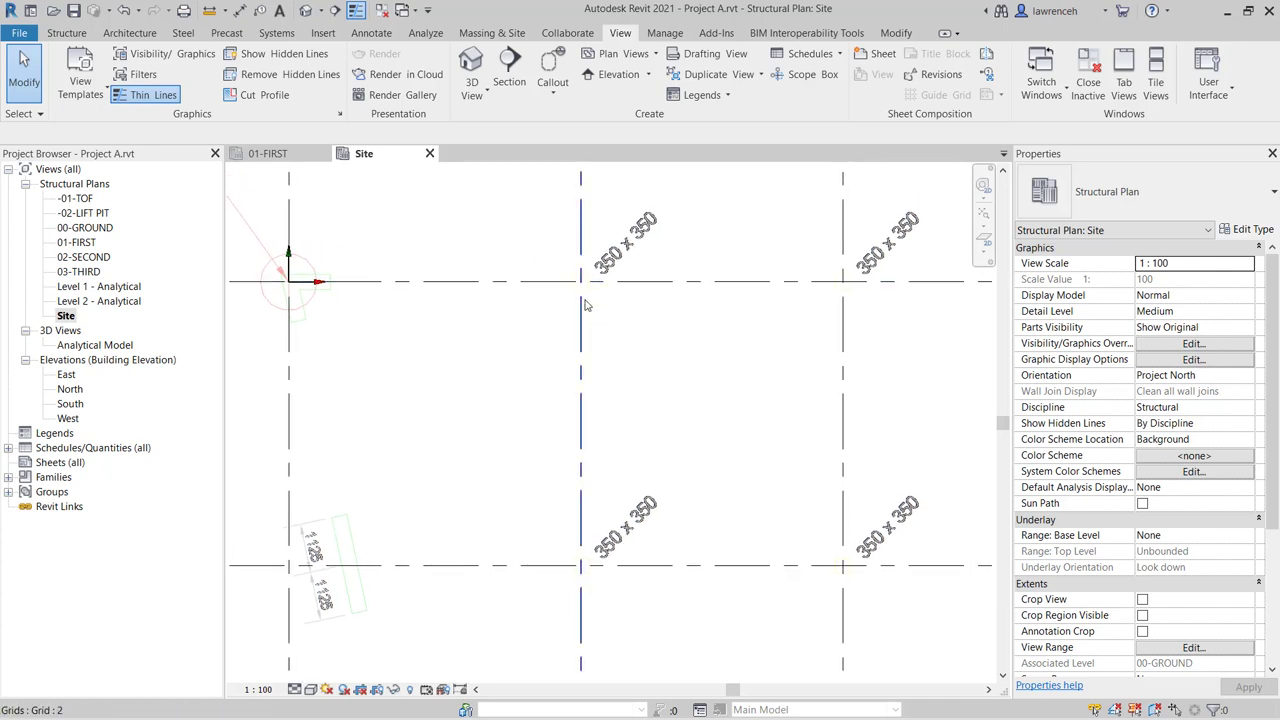
pyautogui.moveTo(861, 337); pyautogui.dragTo(778, 352, button='middle')
pyautogui.scroll(-3, 690, 404)
pyautogui.moveTo(850, 411); pyautogui.dragTo(379, 381, button='middle')
pyautogui.moveTo(725, 418); pyautogui.dragTo(691, 380, button='middle')
pyautogui.scroll(2, 750, 403)
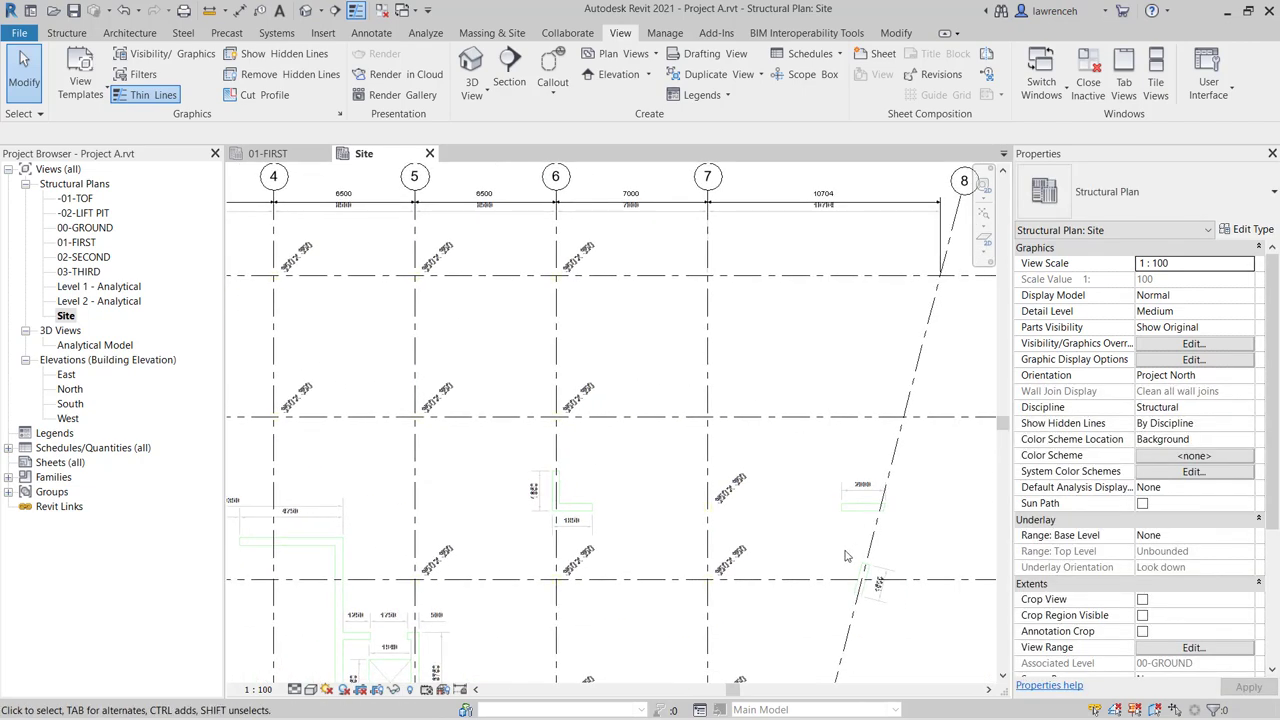
pyautogui.scroll(2, 737, 545)
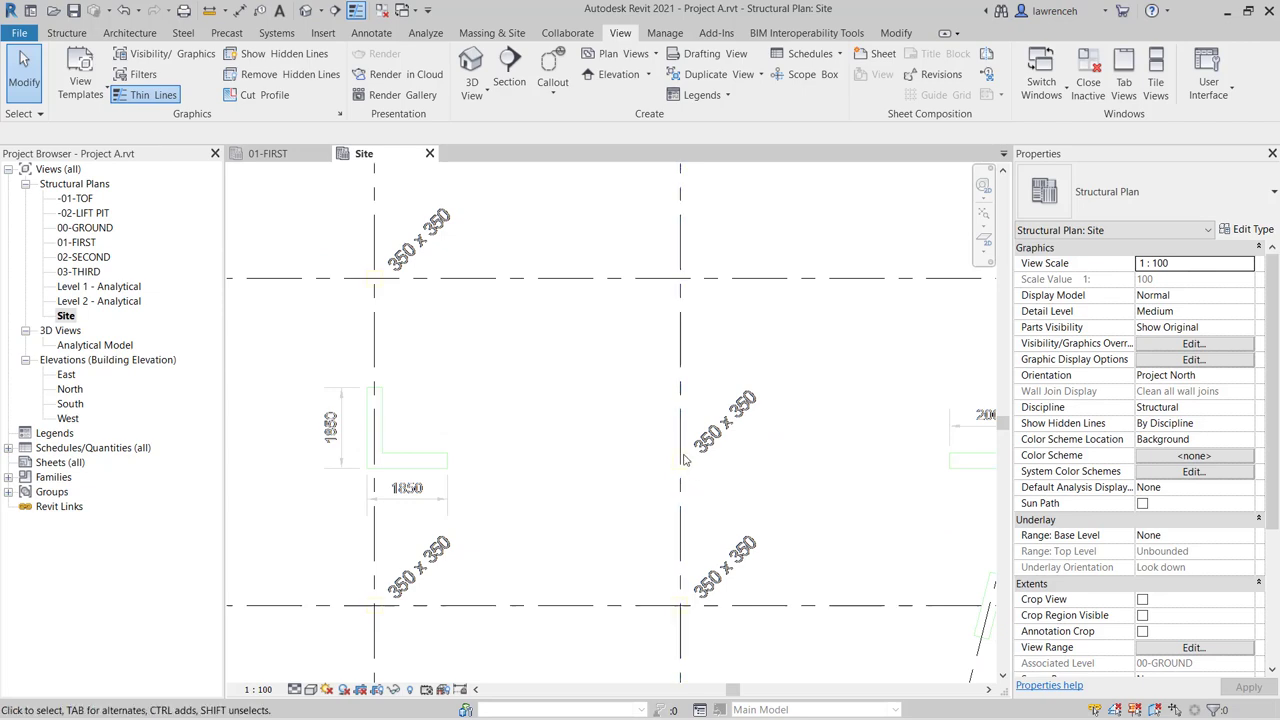
pyautogui.scroll(-2, 683, 481)
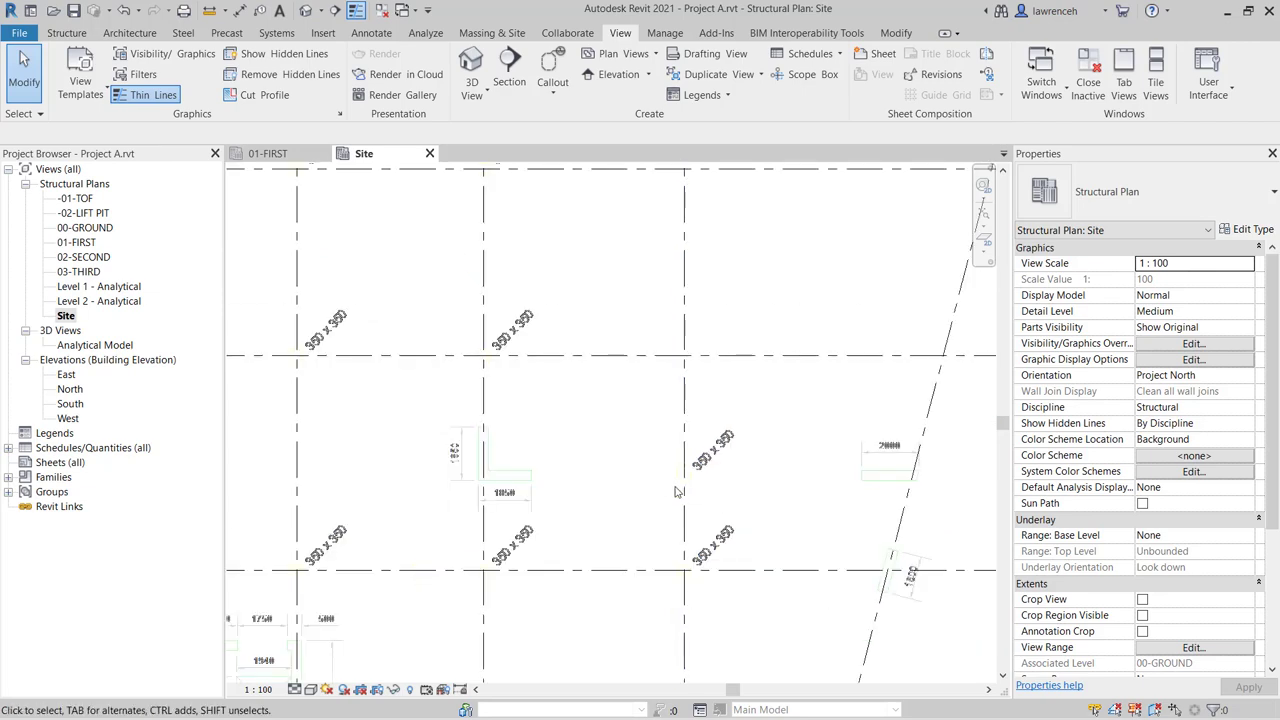
pyautogui.scroll(-2, 681, 481)
pyautogui.moveTo(594, 668); pyautogui.dragTo(691, 508, button='middle')
pyautogui.moveTo(440, 563); pyautogui.dragTo(523, 583, button='middle')
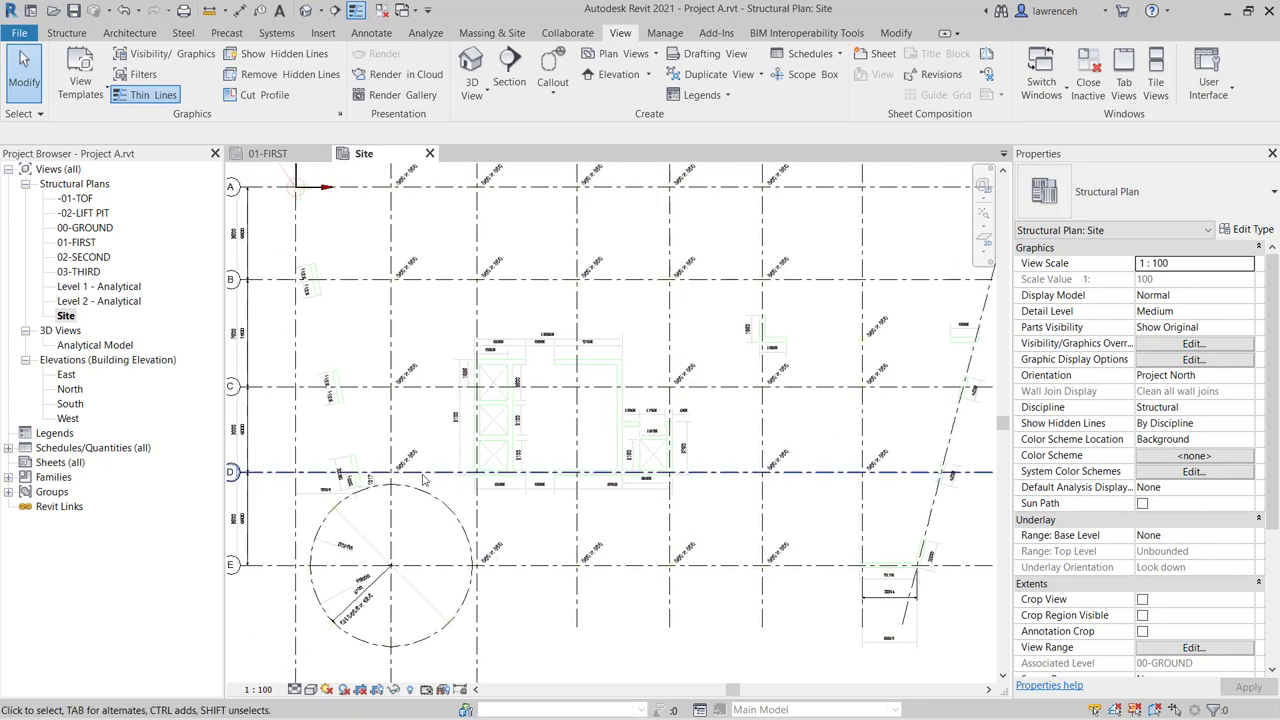
pyautogui.scroll(4, 315, 560)
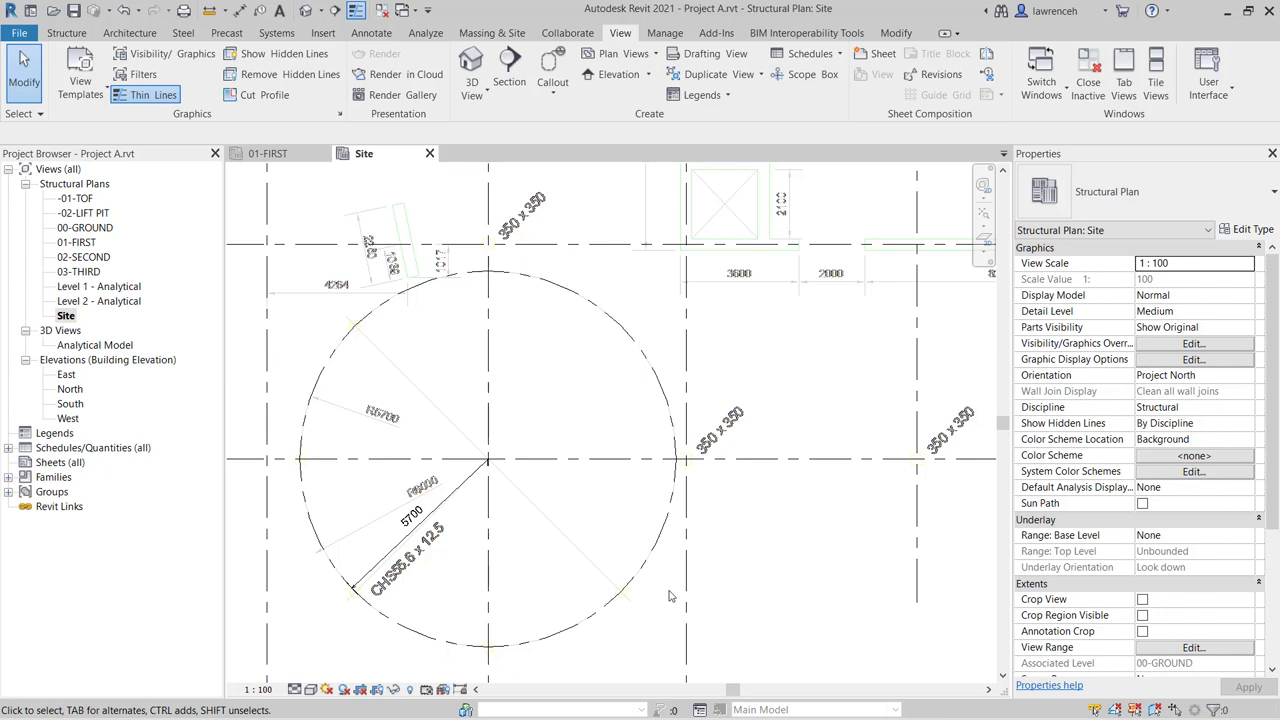
pyautogui.scroll(-5, 670, 596)
pyautogui.moveTo(610, 548); pyautogui.dragTo(534, 550, button='middle')
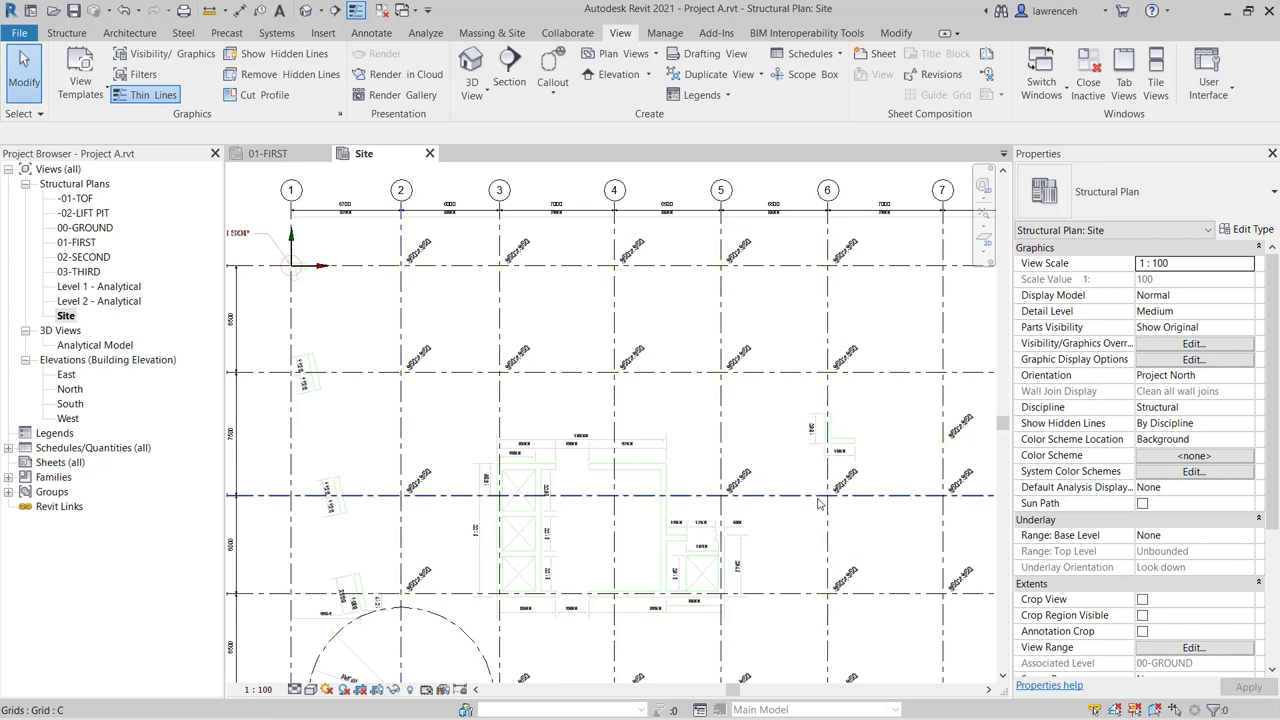
pyautogui.moveTo(775, 503); pyautogui.dragTo(585, 492, button='middle')
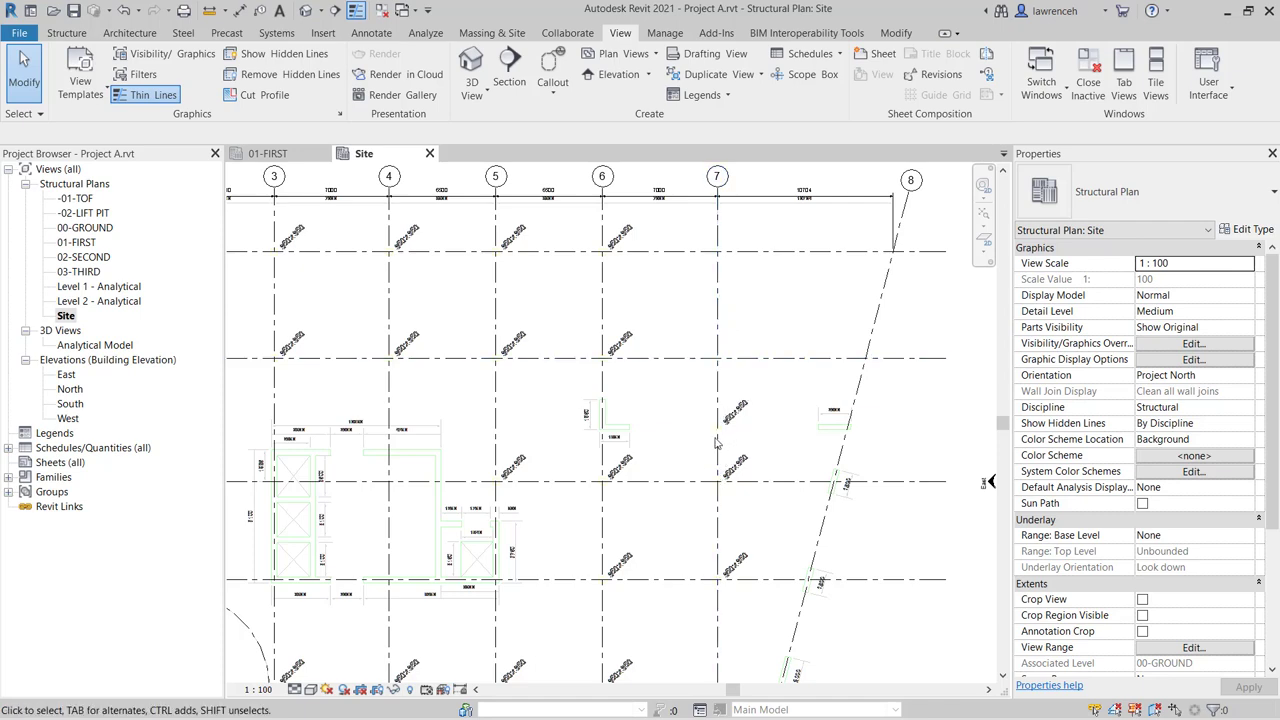
pyautogui.moveTo(580, 463); pyautogui.dragTo(762, 478, button='middle')
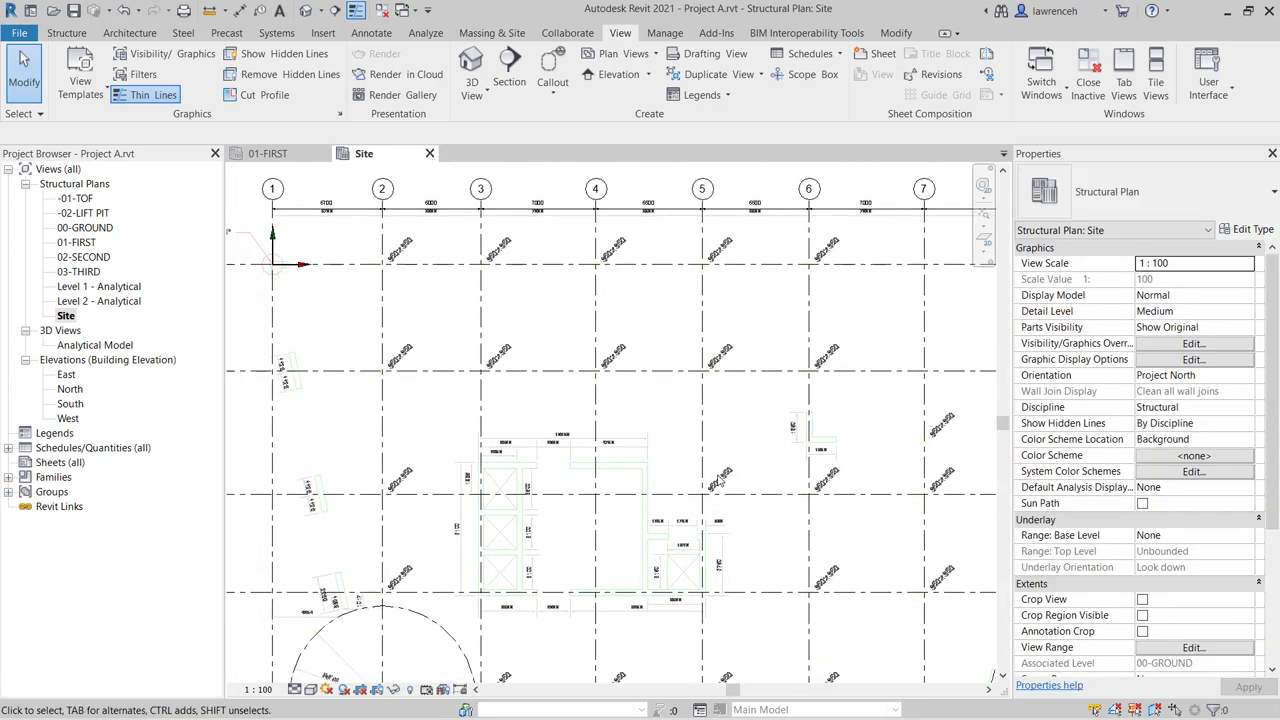
# - Start the Structural Column tool (CL) and leave it in Vertical Column mode after trying Slanted
pyautogui.click(78, 35)
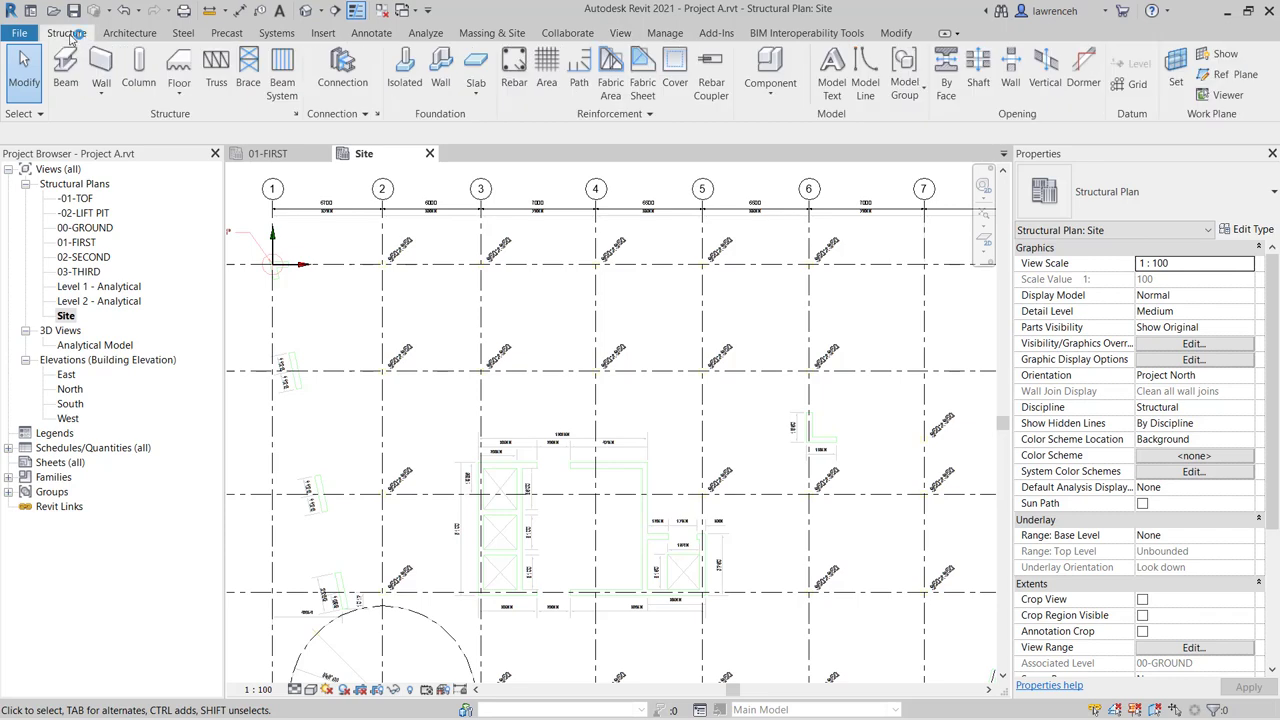
pyautogui.press('c')
pyautogui.press('l')
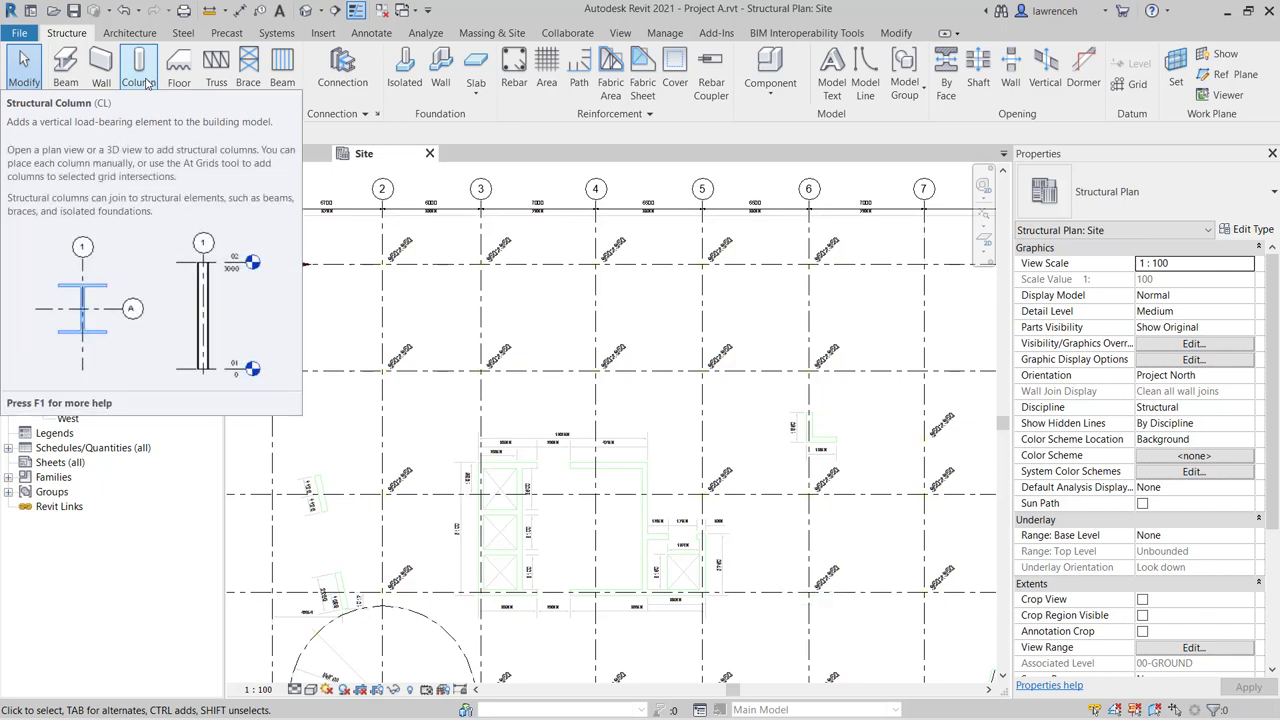
pyautogui.click(144, 80)
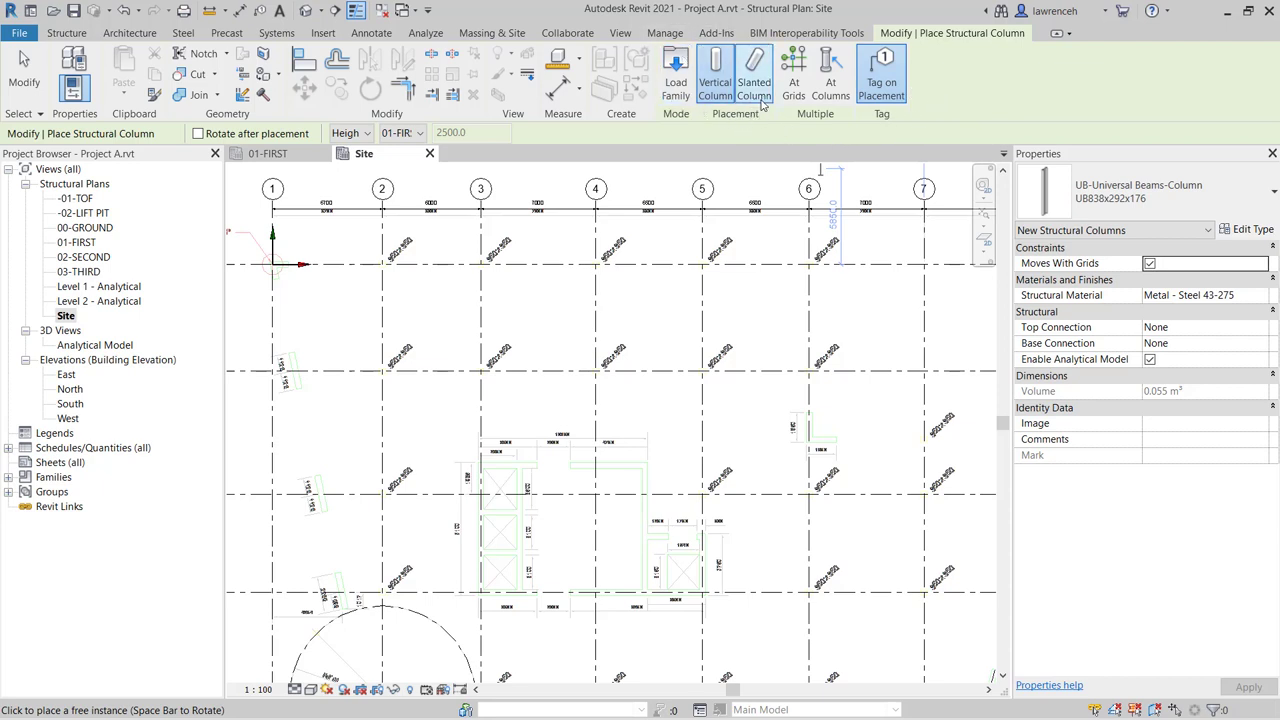
pyautogui.click(755, 95)
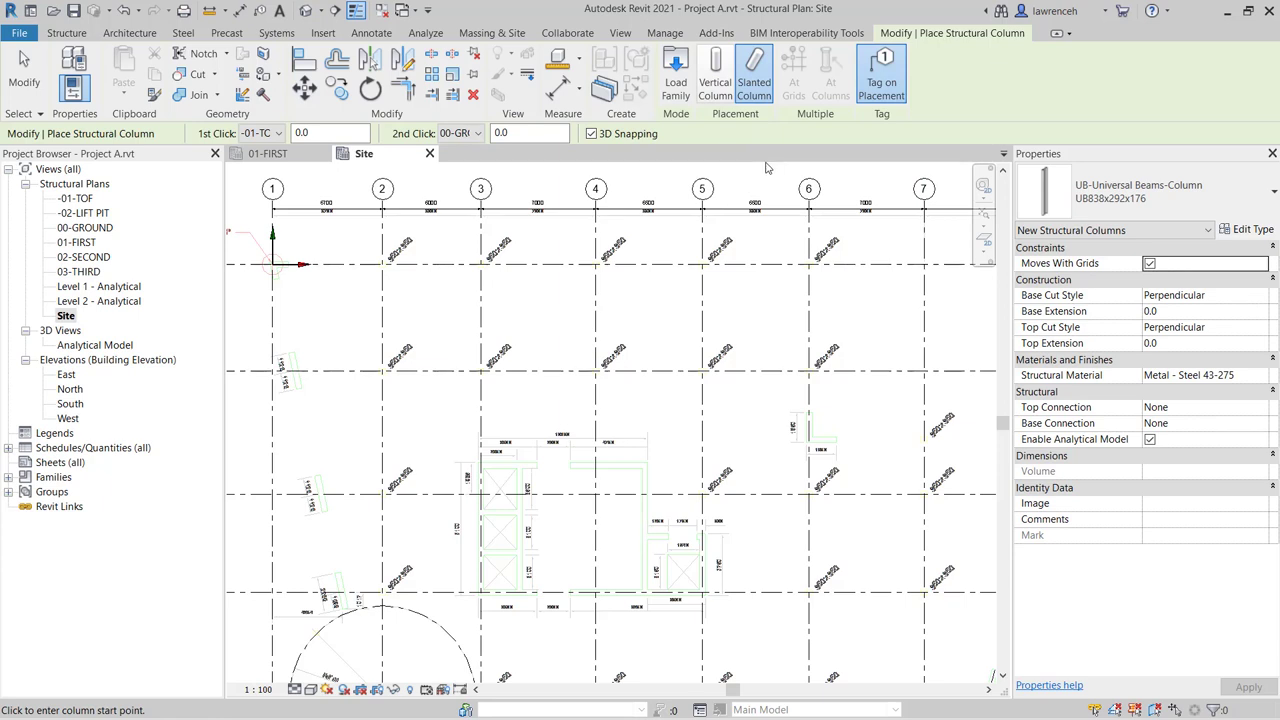
pyautogui.click(715, 82)
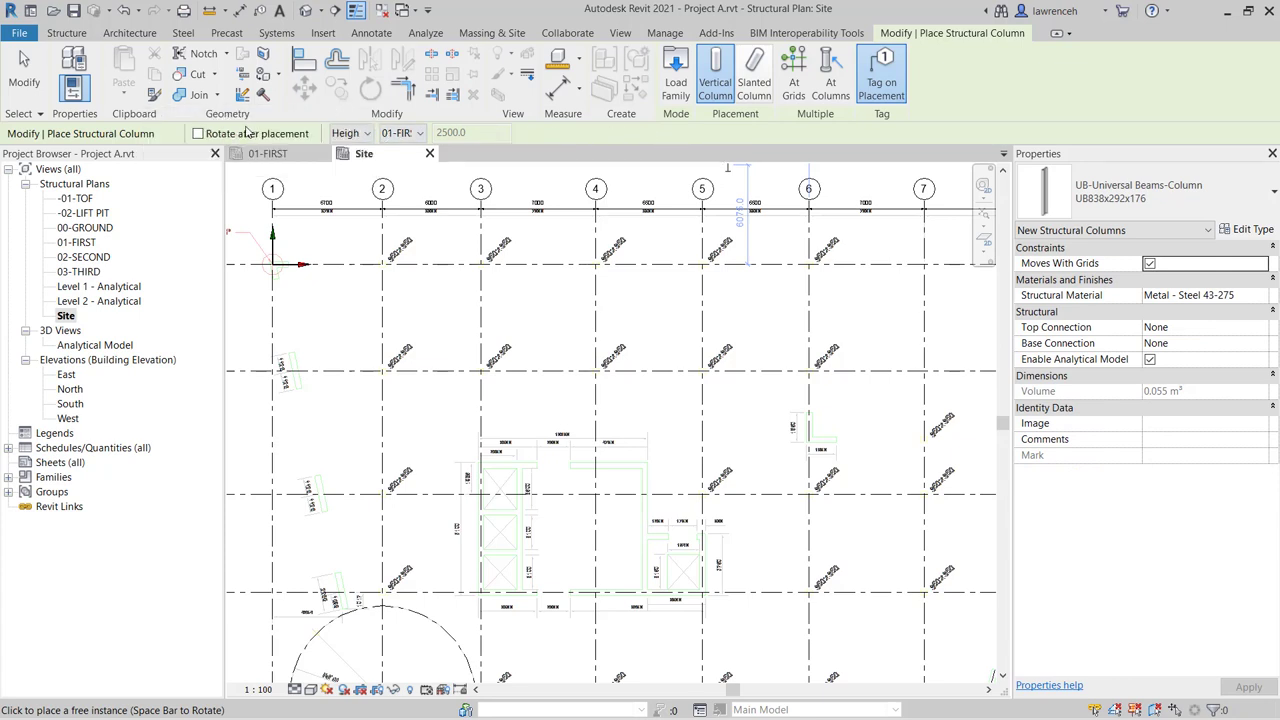
pyautogui.click(367, 134)
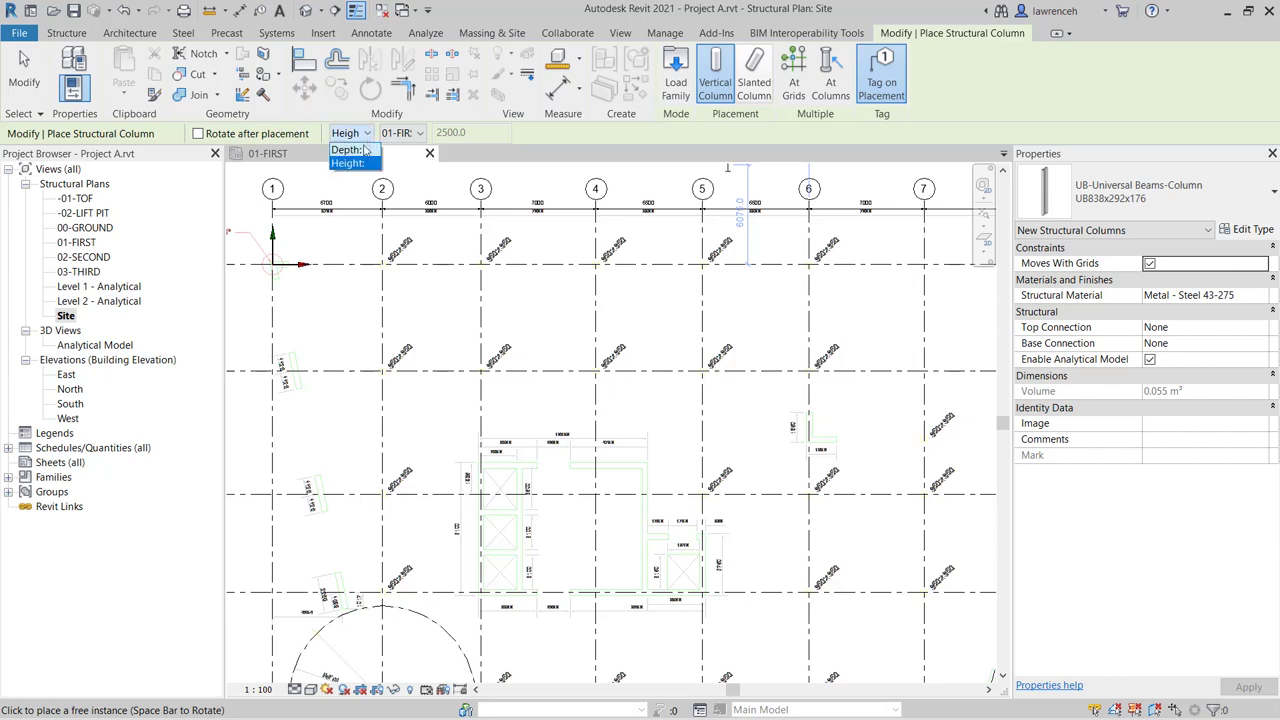
pyautogui.click(362, 150)
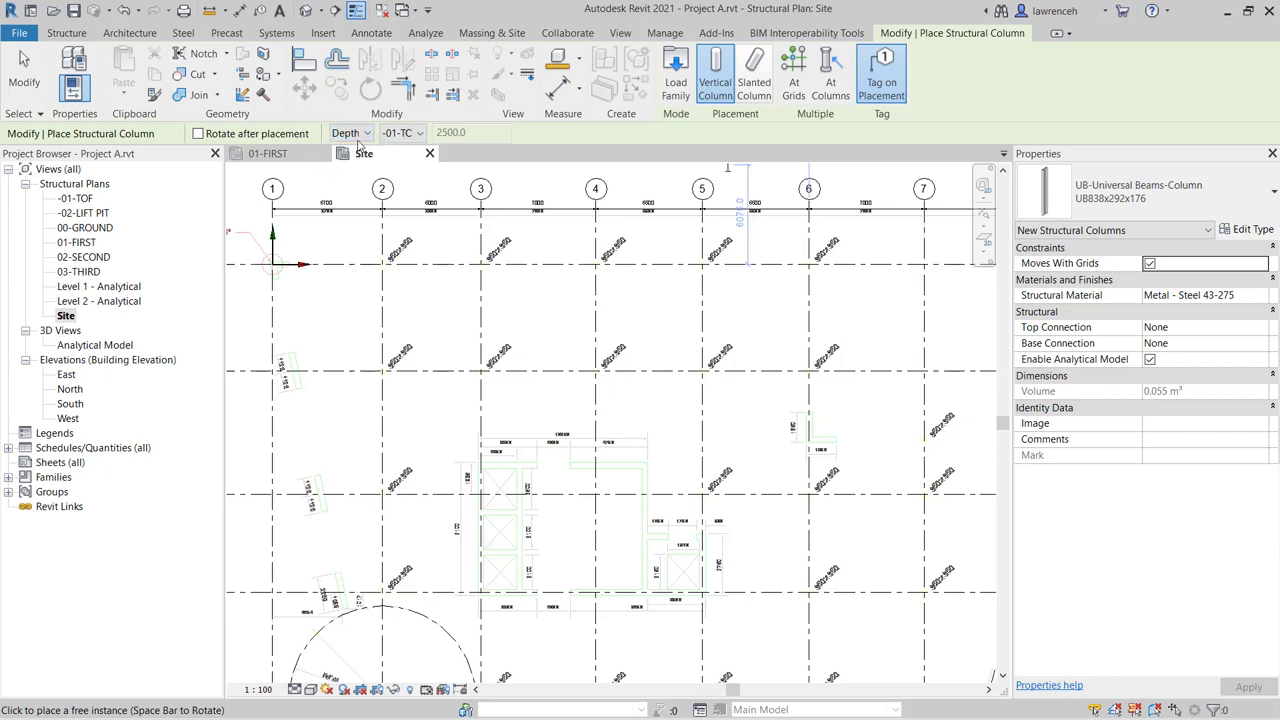
pyautogui.click(421, 134)
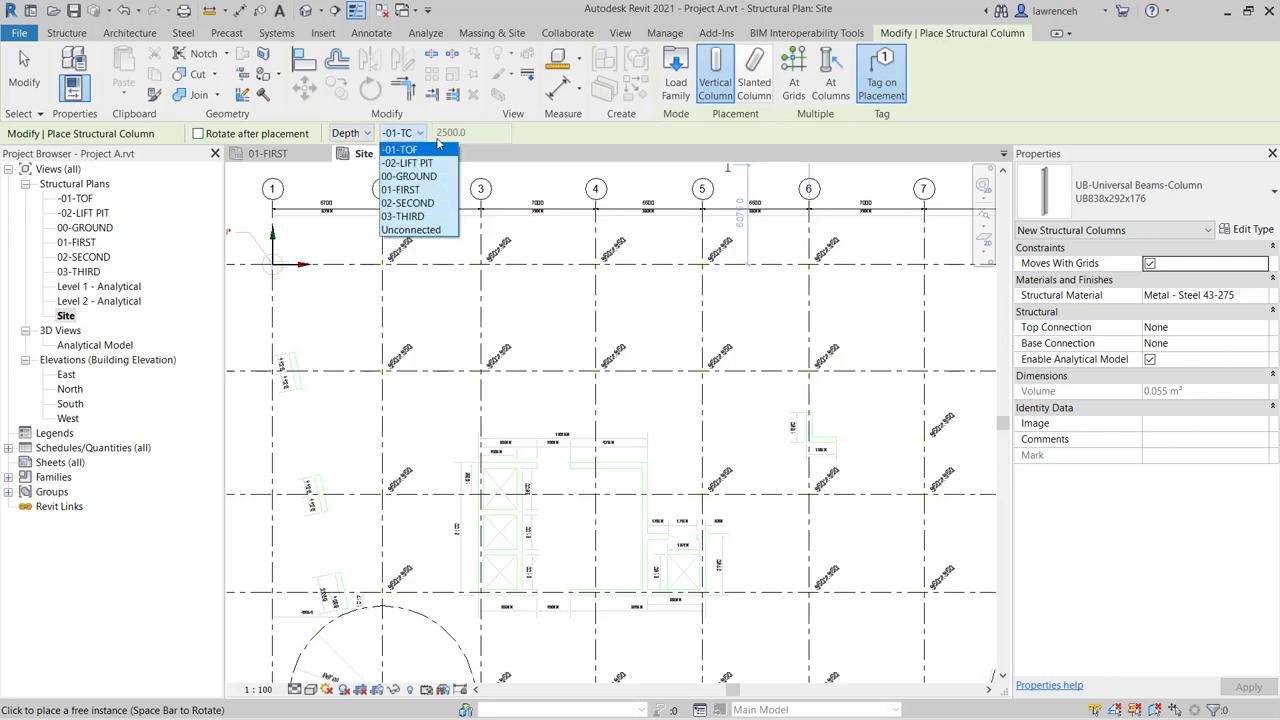
pyautogui.click(432, 146)
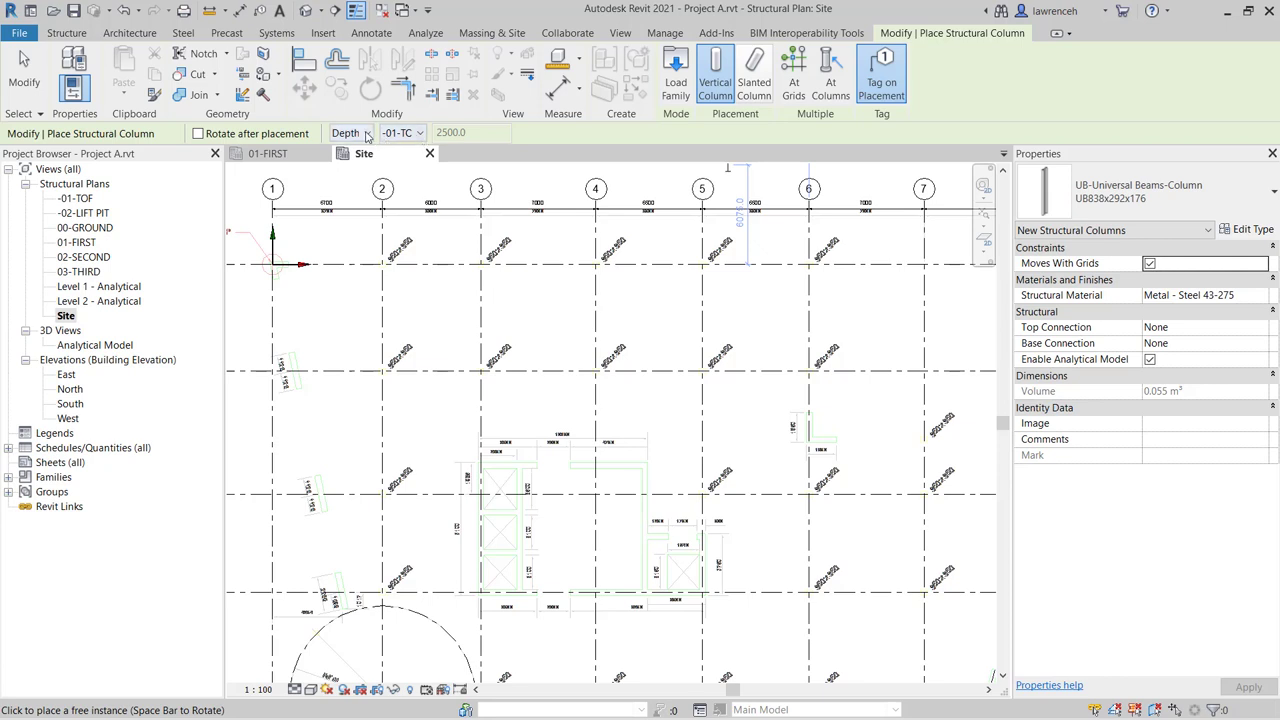
pyautogui.click(362, 133)
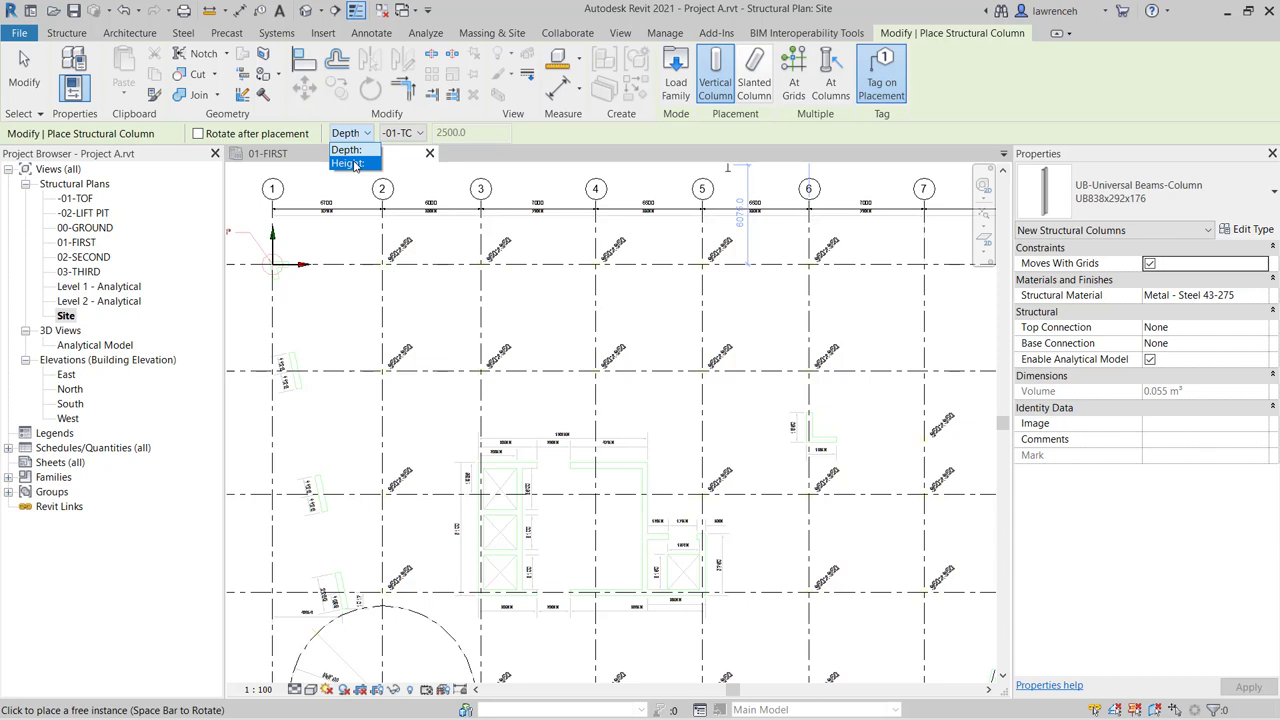
pyautogui.click(350, 163)
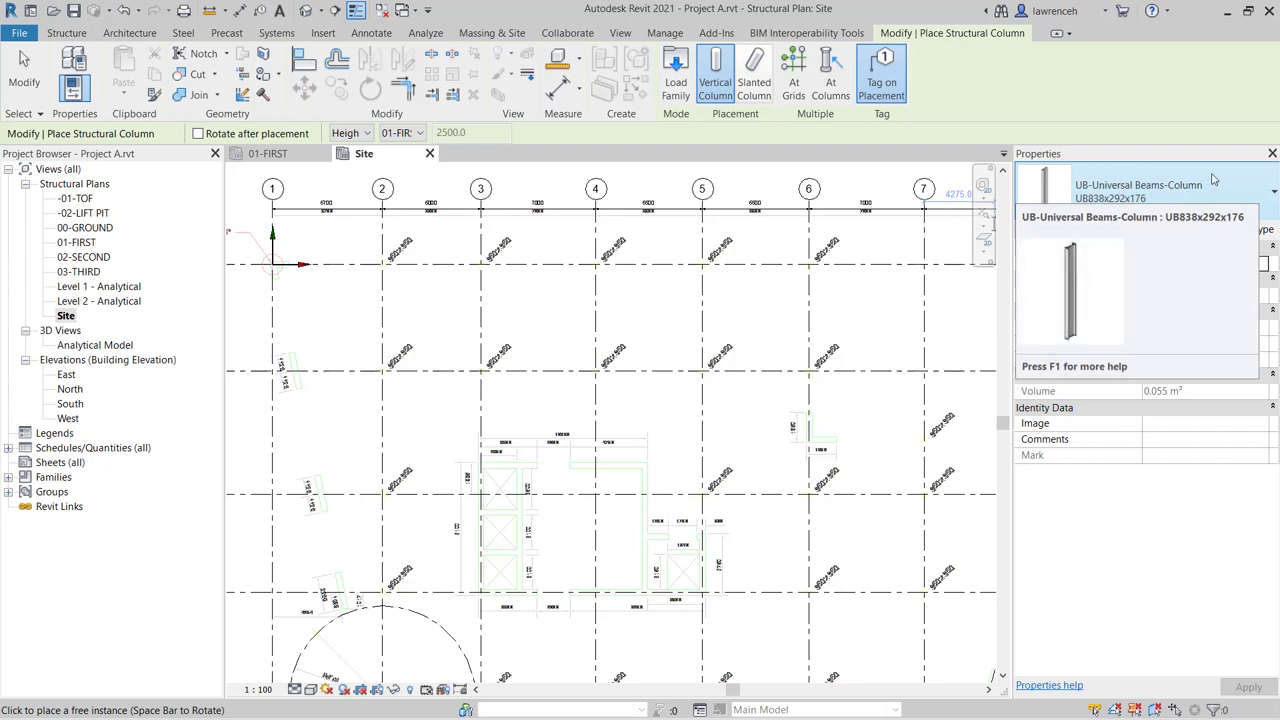
# - Choose Concrete-Rectangular-Column 300 x 450mm as the column type in the type selector
pyautogui.click(1267, 195)
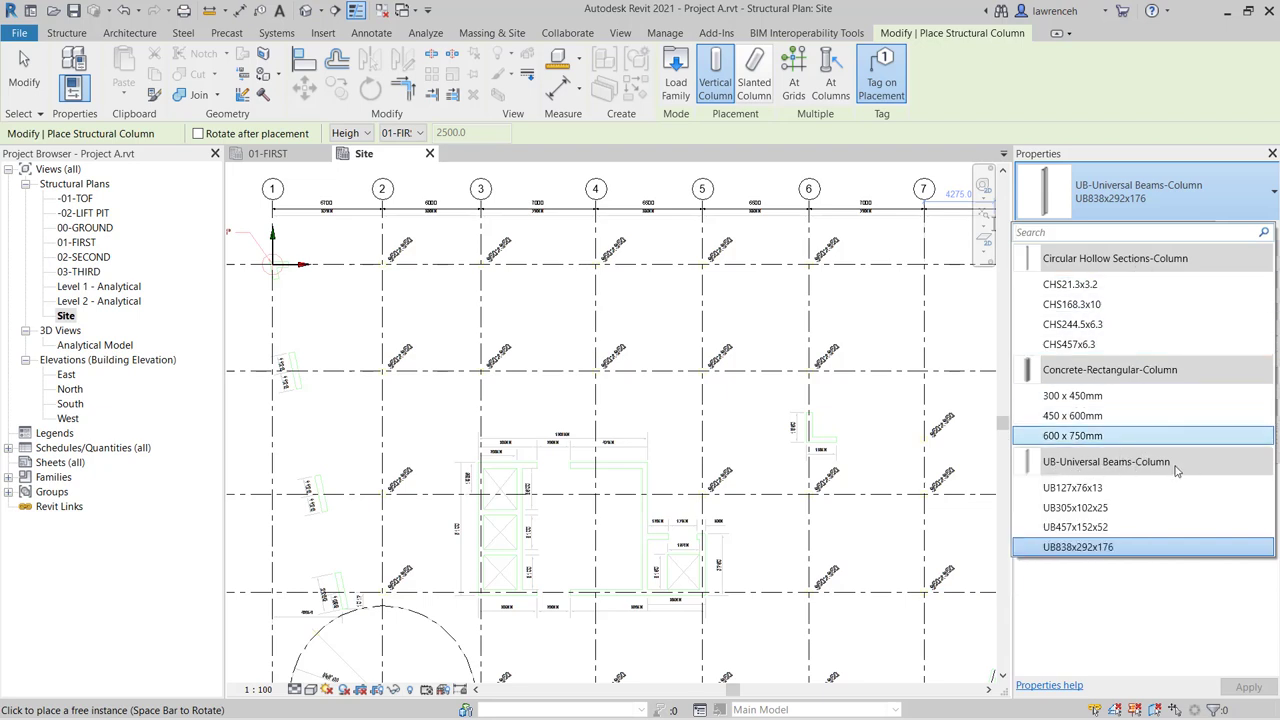
pyautogui.moveTo(1177, 471)
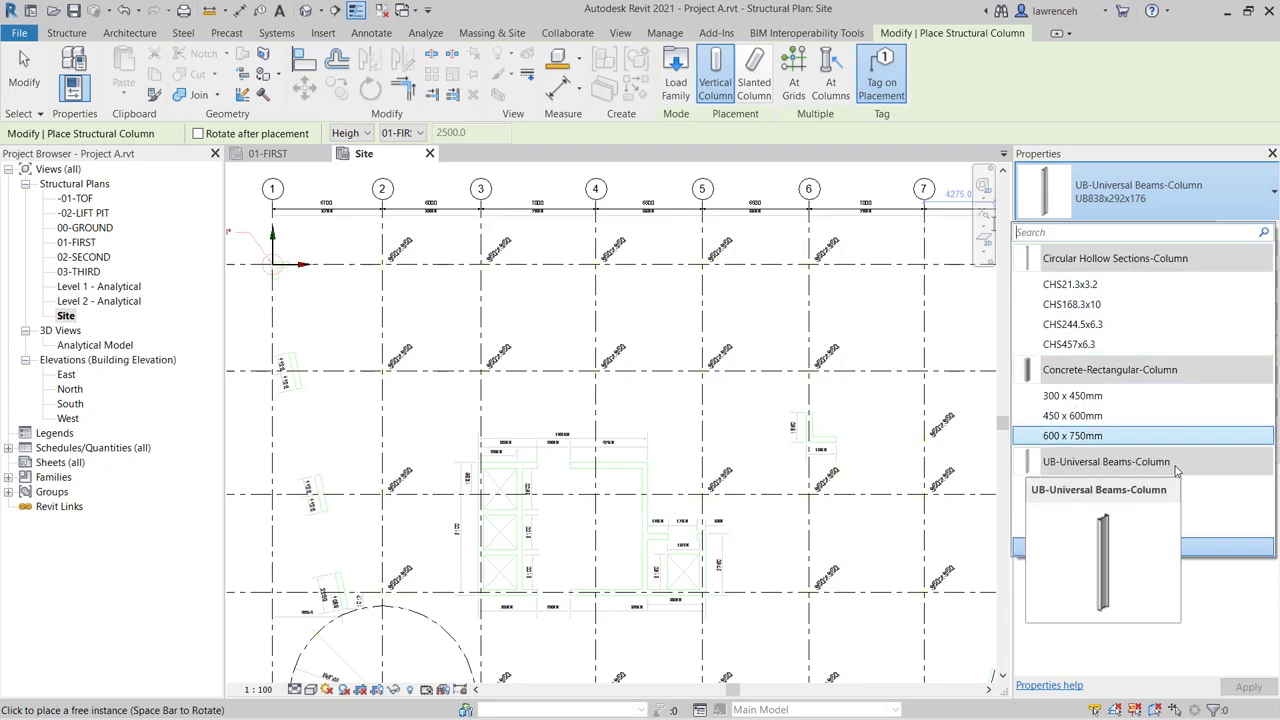
pyautogui.click(1090, 396)
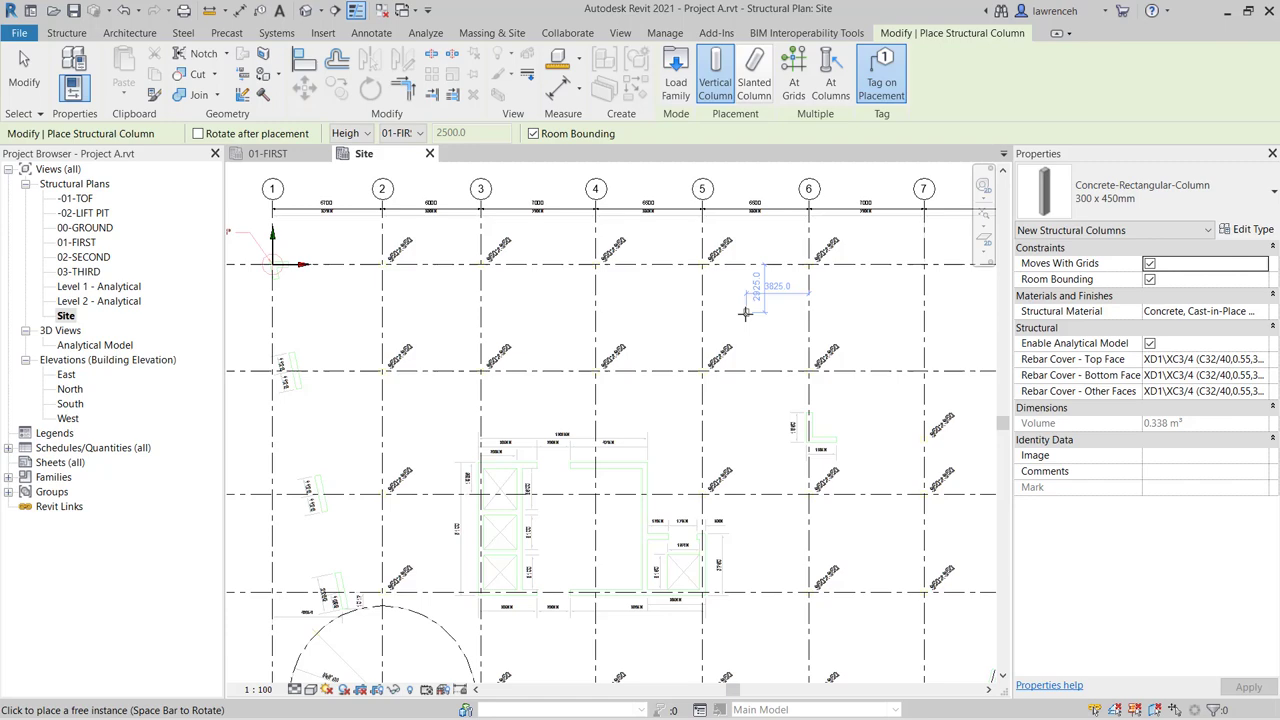
pyautogui.moveTo(792, 330); pyautogui.dragTo(620, 348, button='middle')
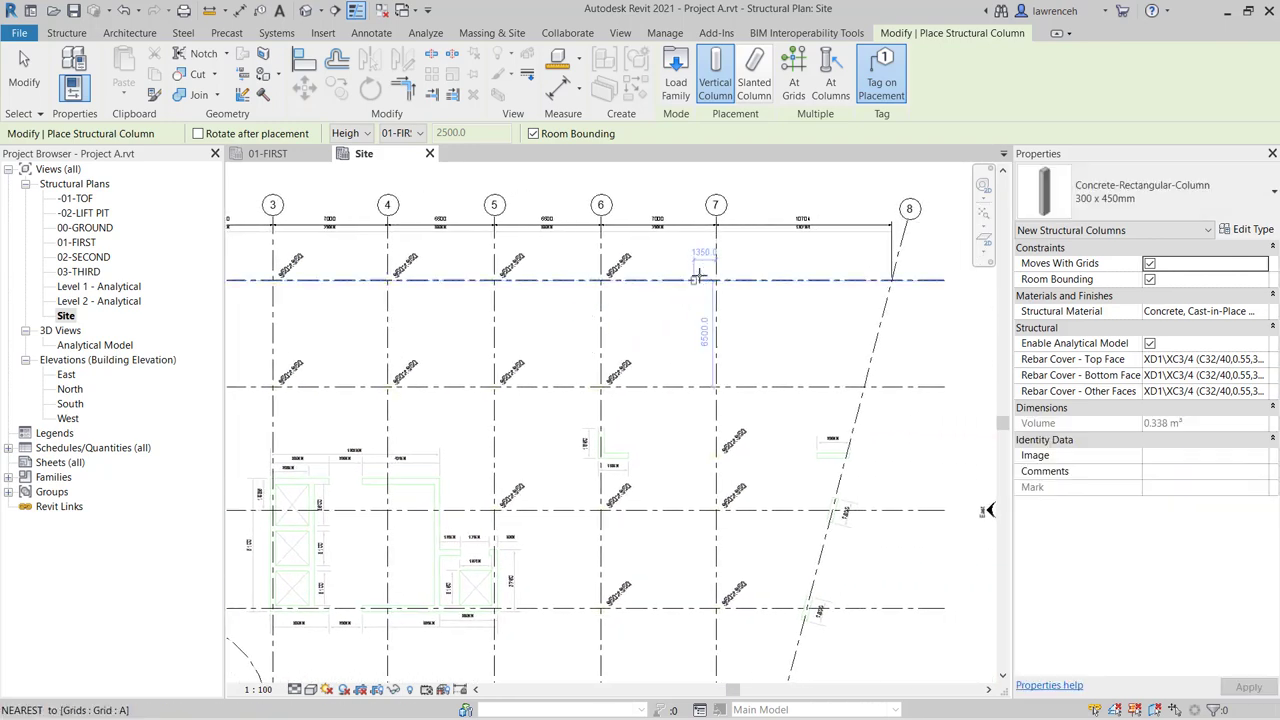
pyautogui.scroll(3, 704, 265)
pyautogui.scroll(2, 704, 265)
pyautogui.moveTo(702, 228); pyautogui.dragTo(700, 351, button='middle')
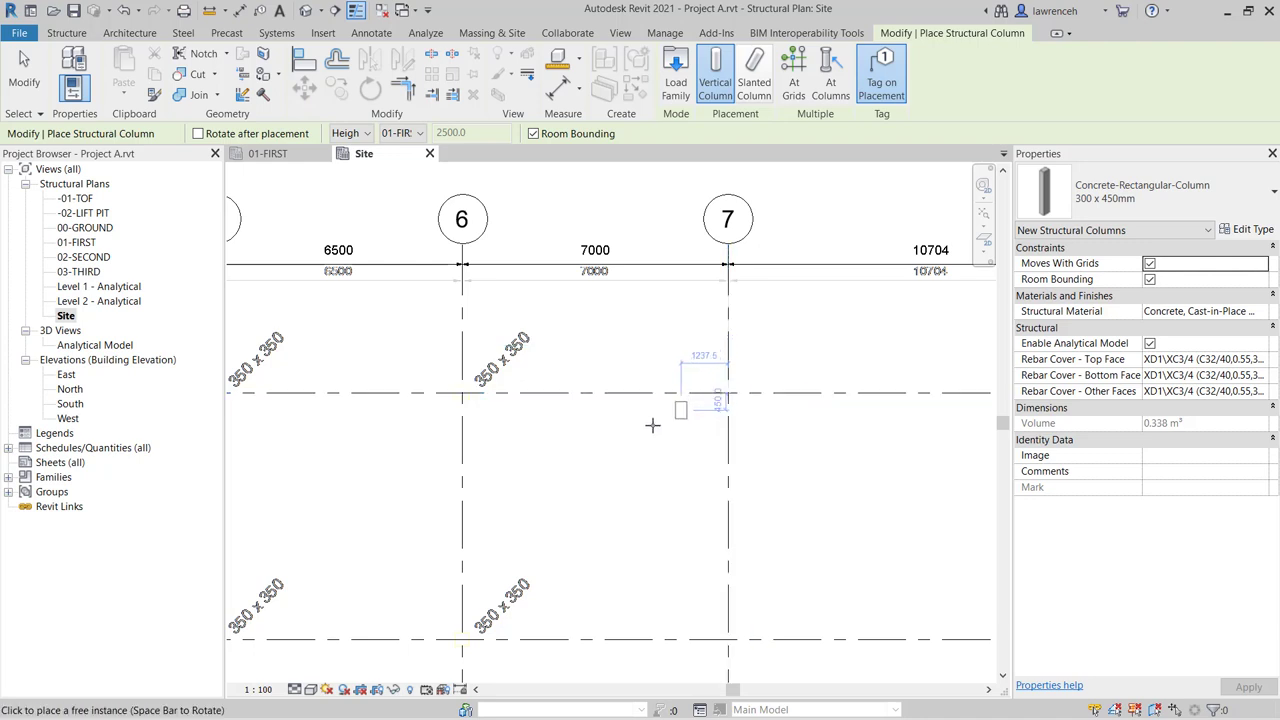
pyautogui.moveTo(651, 434); pyautogui.dragTo(608, 394, button='middle')
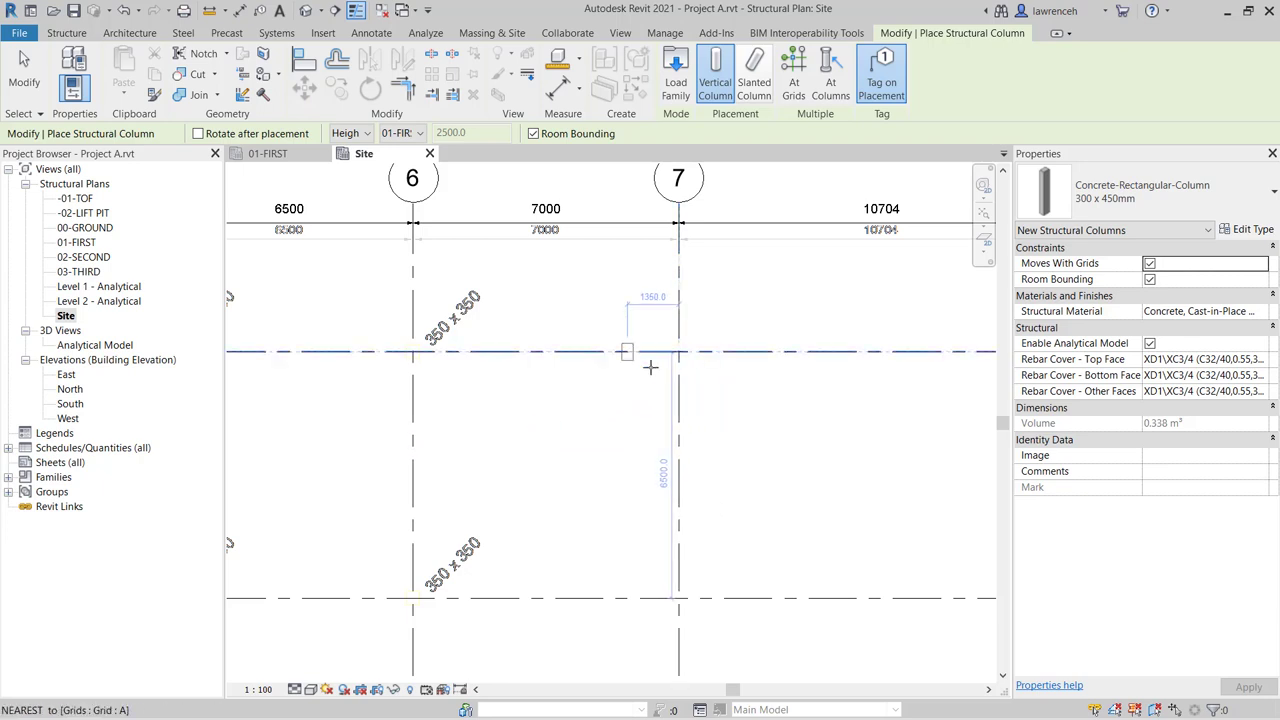
pyautogui.scroll(3, 640, 364)
pyautogui.scroll(2, 640, 364)
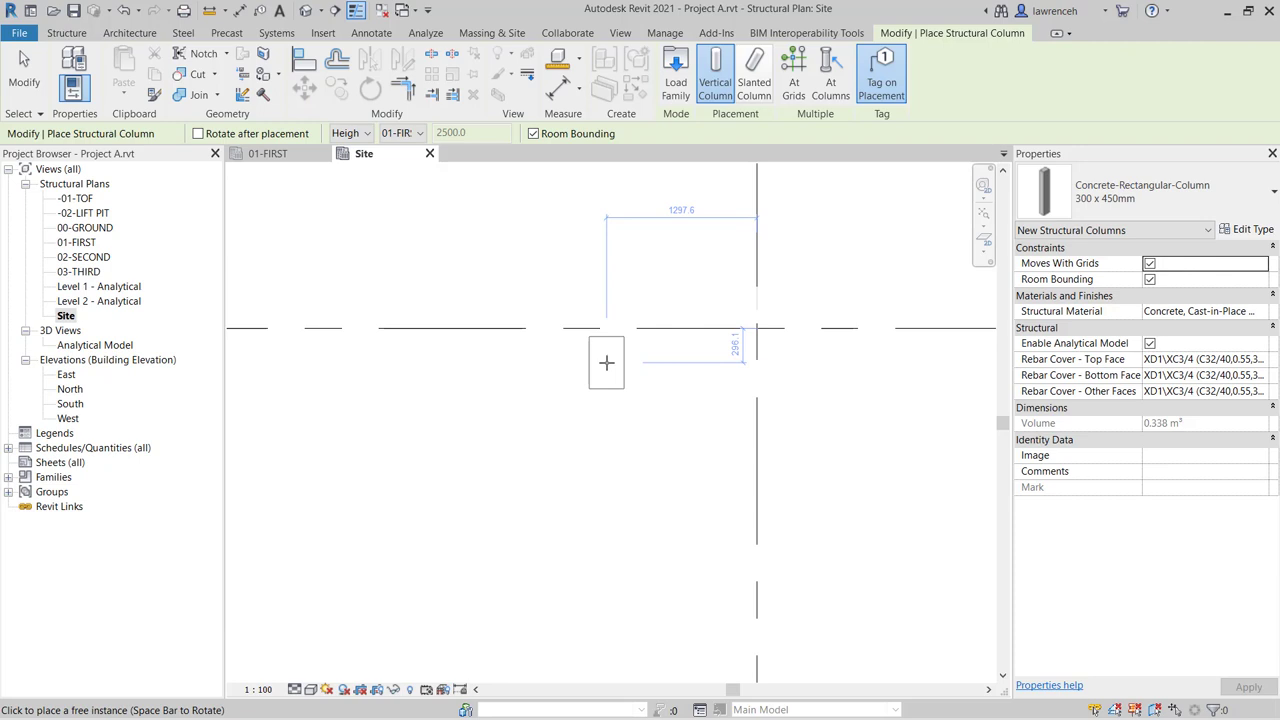
pyautogui.press('space')
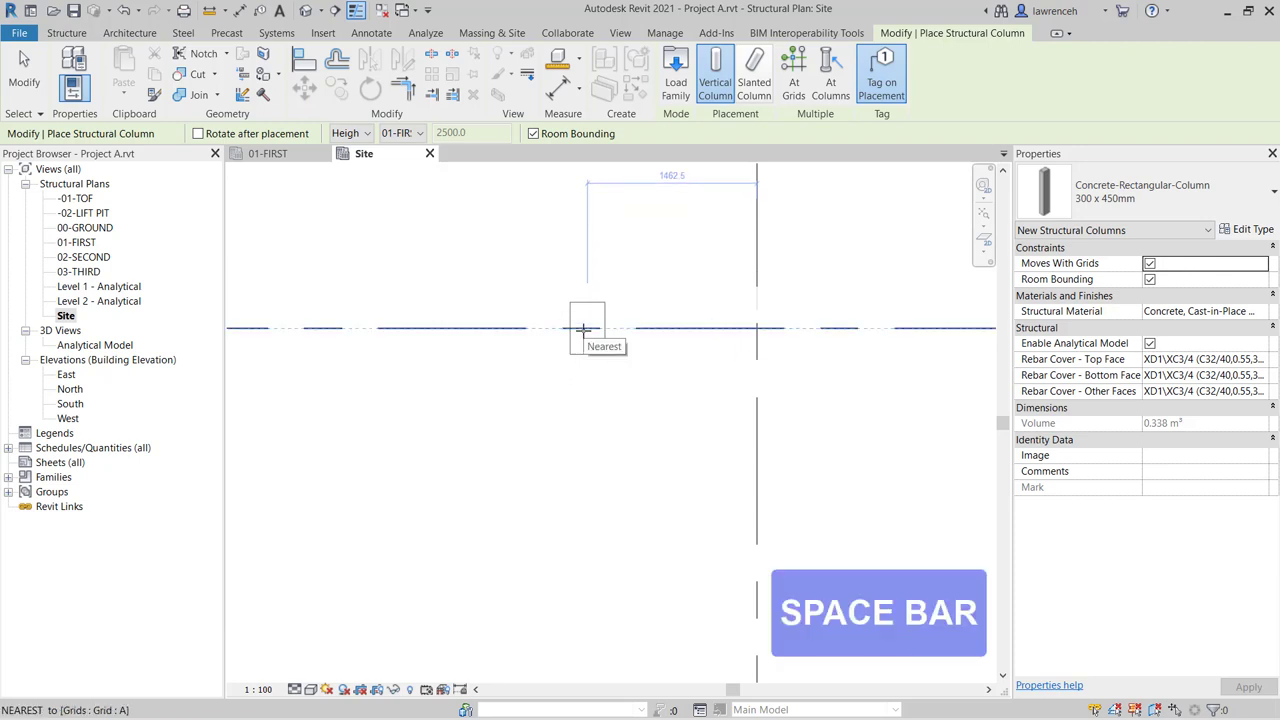
pyautogui.press('space')
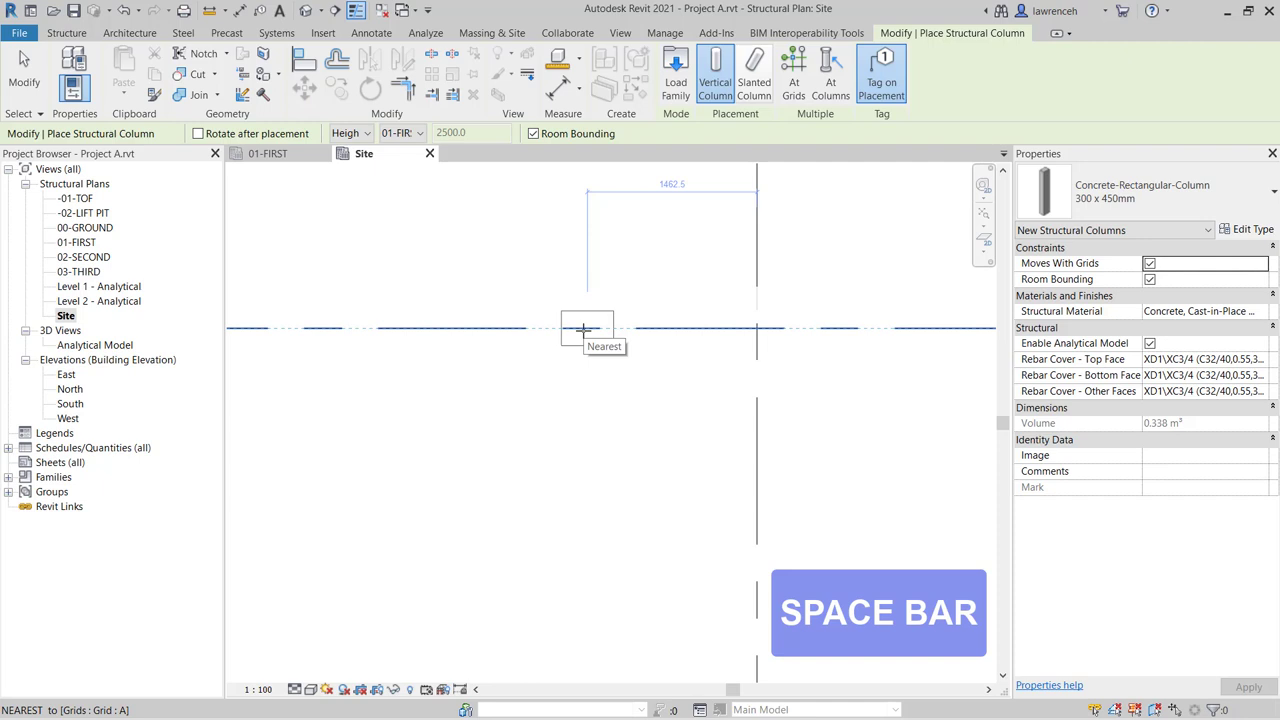
pyautogui.press('space')
pyautogui.press('space')
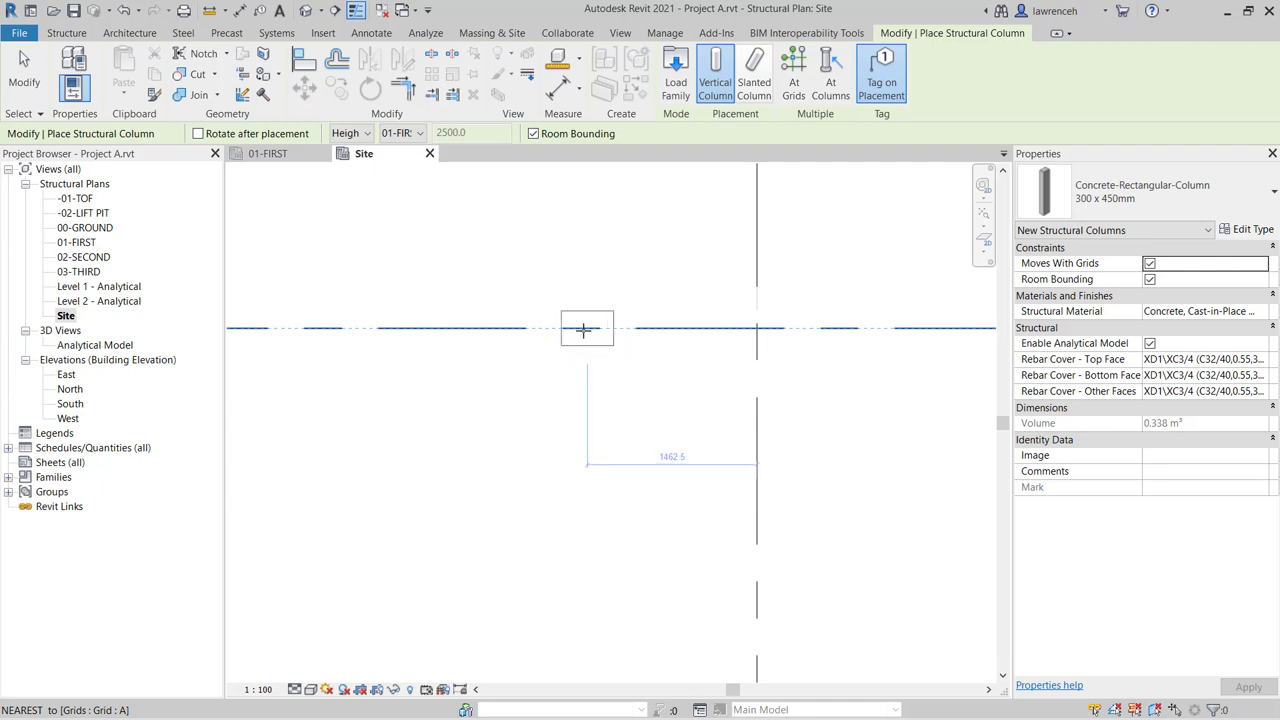
pyautogui.press('space')
pyautogui.scroll(-5, 590, 329)
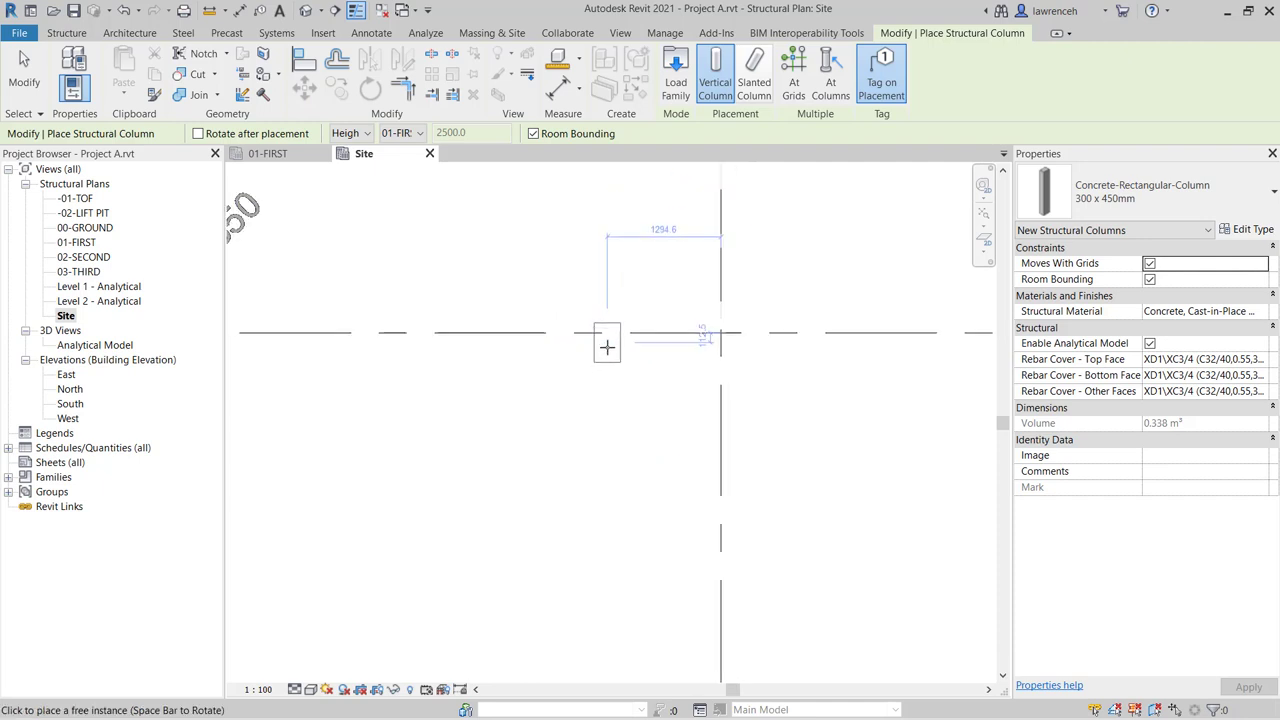
pyautogui.moveTo(805, 449); pyautogui.dragTo(660, 447, button='middle')
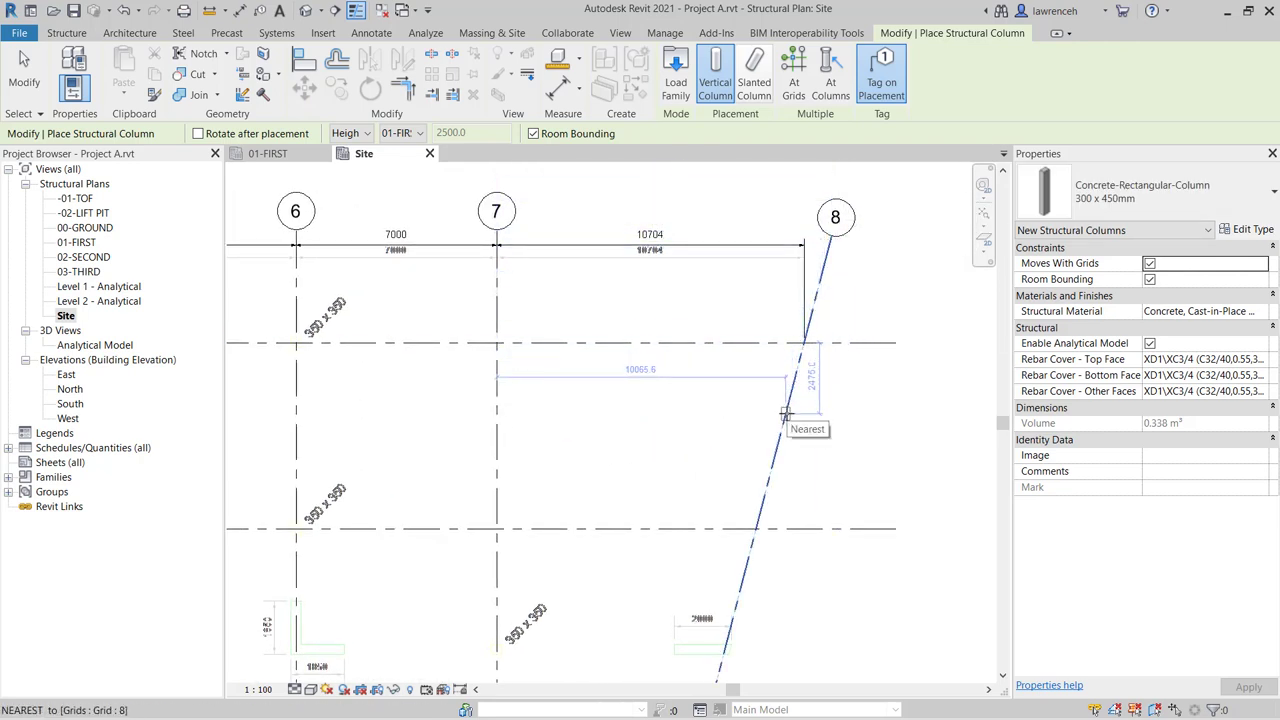
pyautogui.click(786, 413)
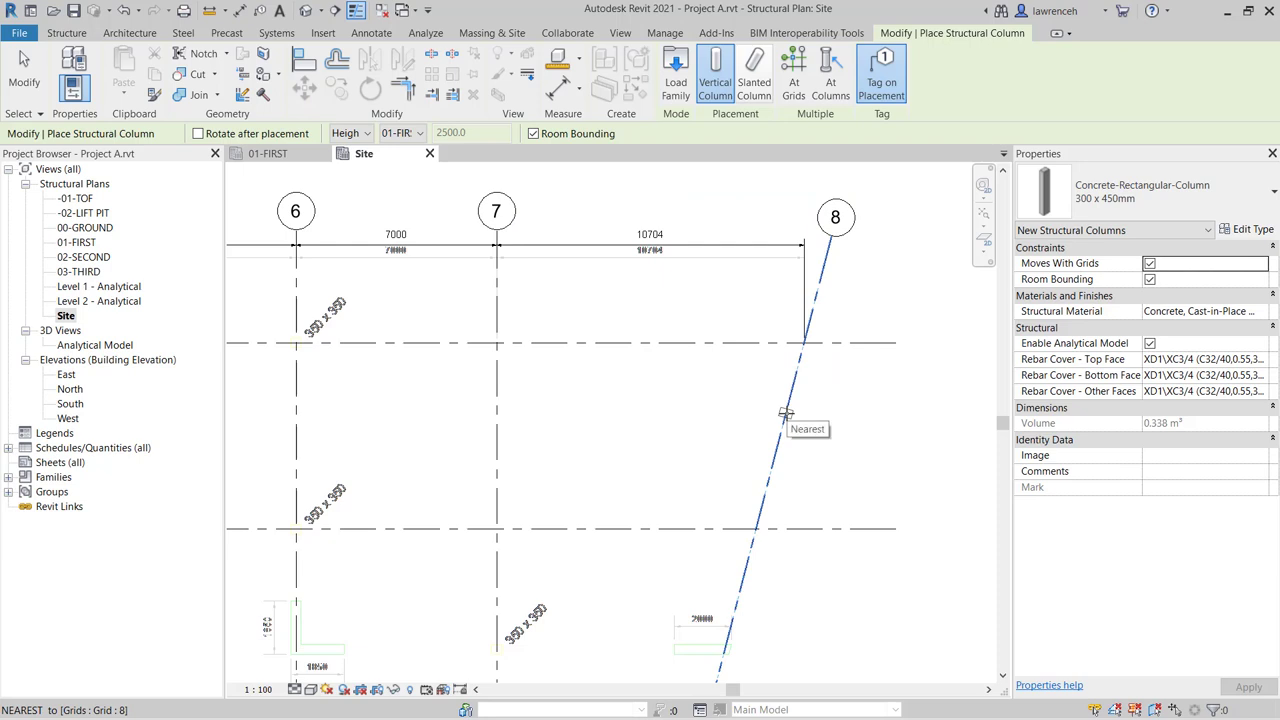
pyautogui.scroll(3, 786, 413)
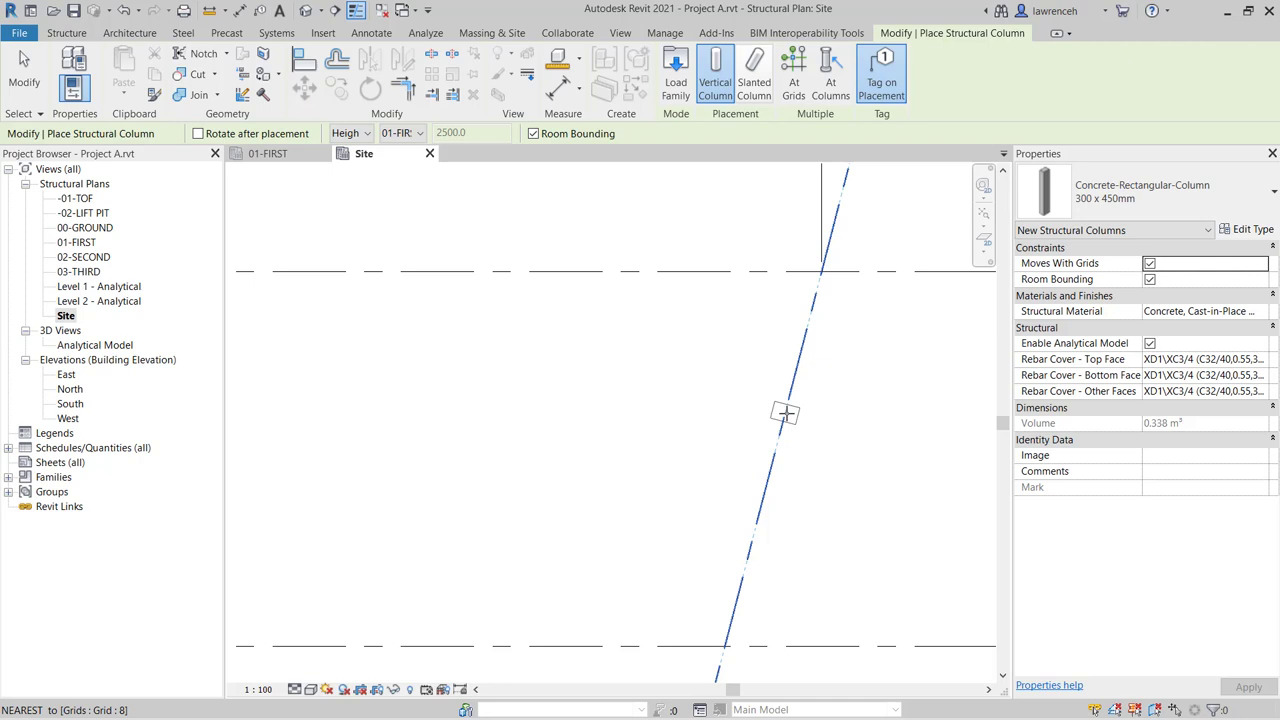
pyautogui.press('space')
pyautogui.scroll(-4, 785, 413)
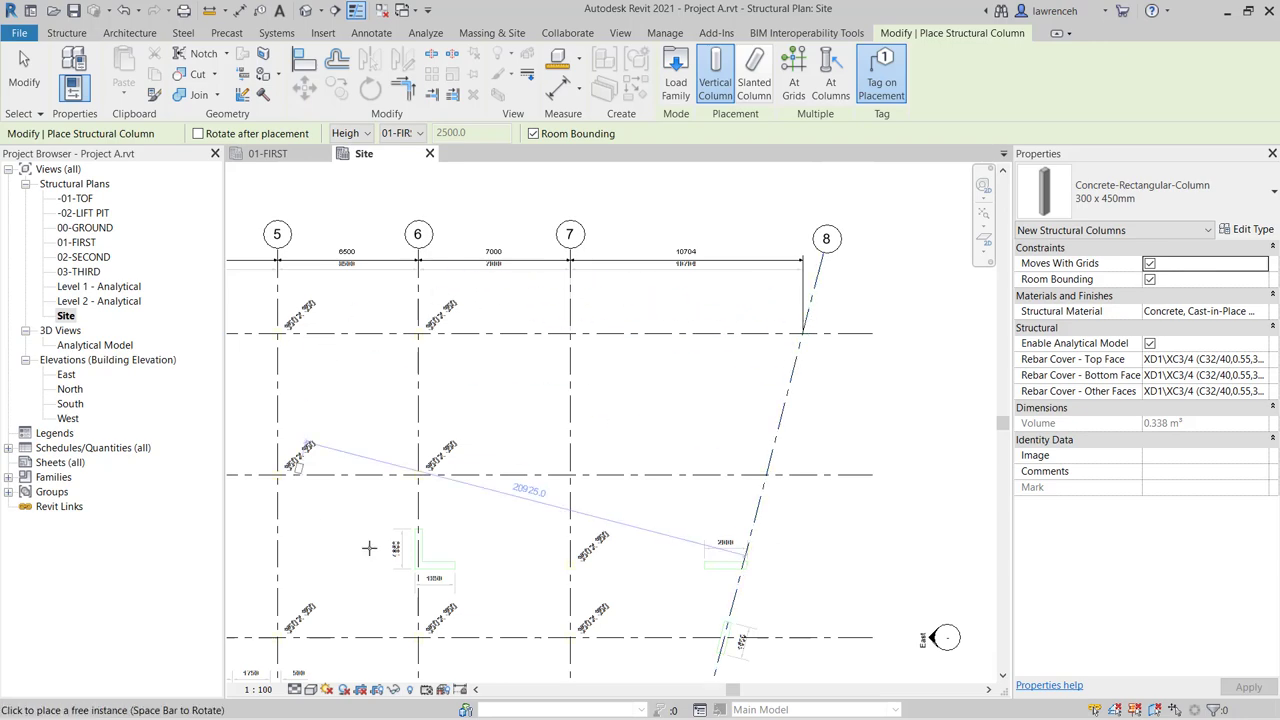
pyautogui.moveTo(648, 523); pyautogui.dragTo(951, 290, button='middle')
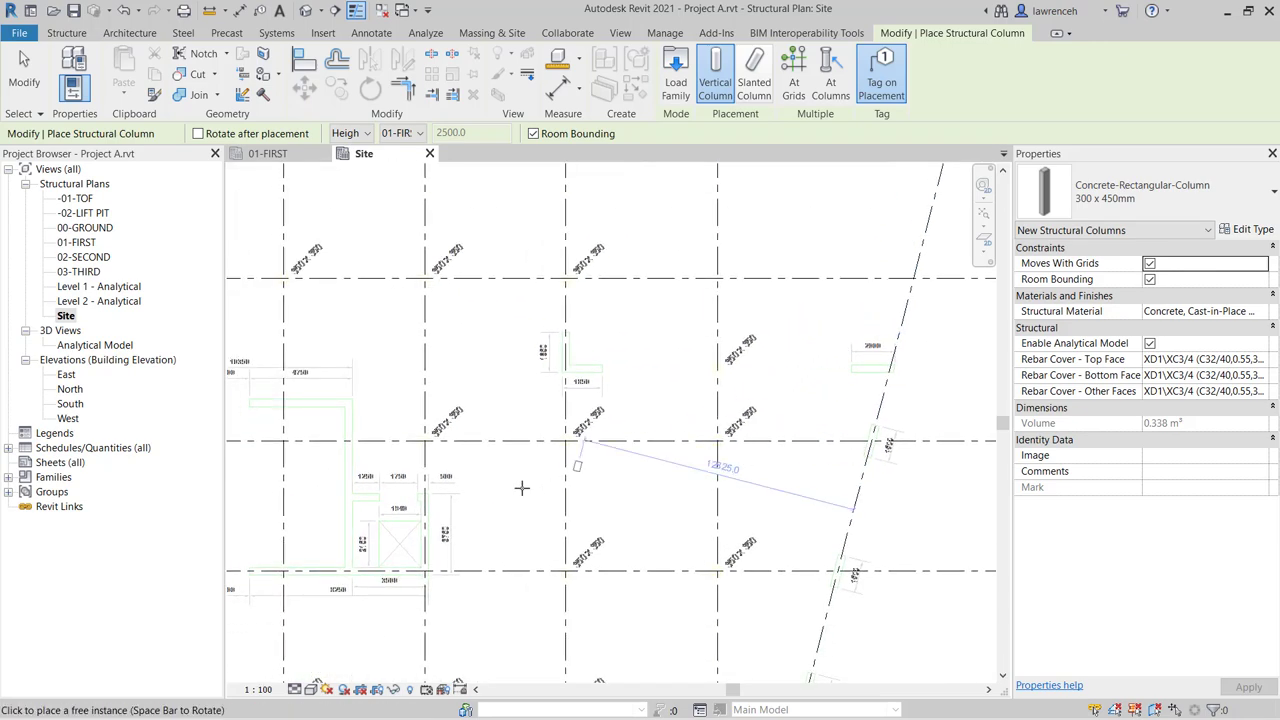
pyautogui.moveTo(735, 491); pyautogui.dragTo(825, 468, button='middle')
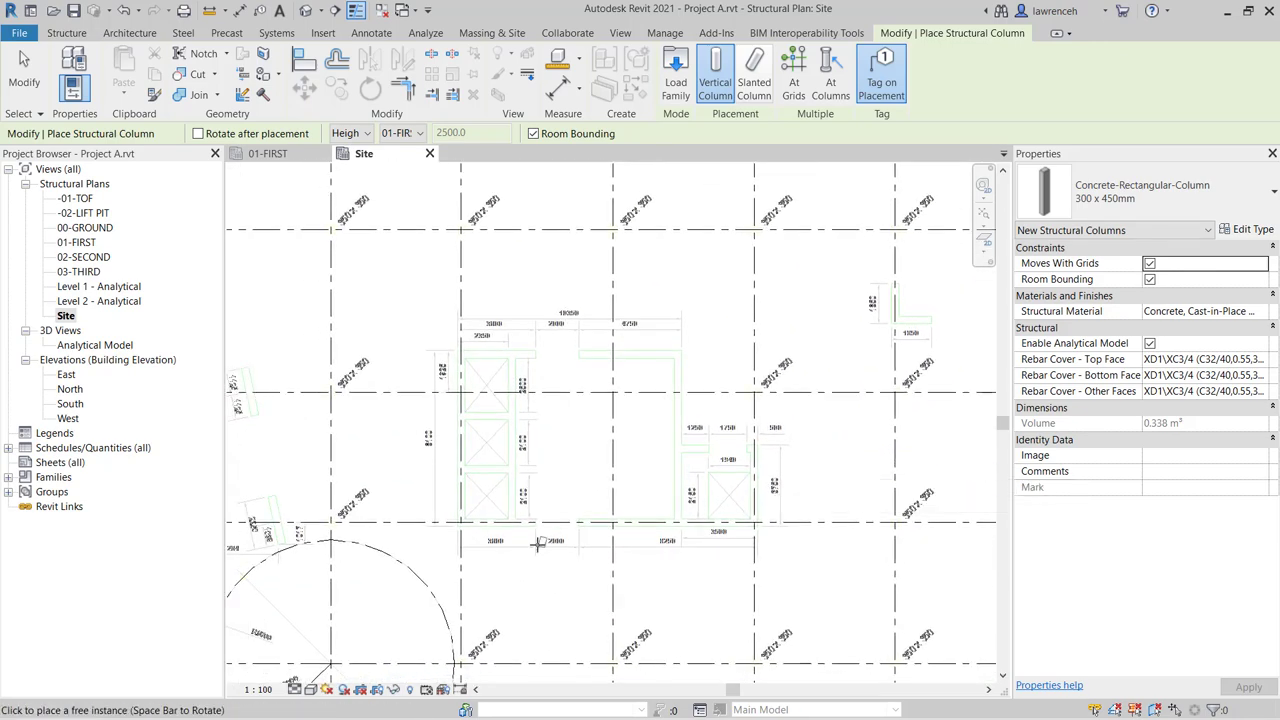
pyautogui.moveTo(380, 549); pyautogui.dragTo(688, 512, button='middle')
pyautogui.scroll(4, 623, 536)
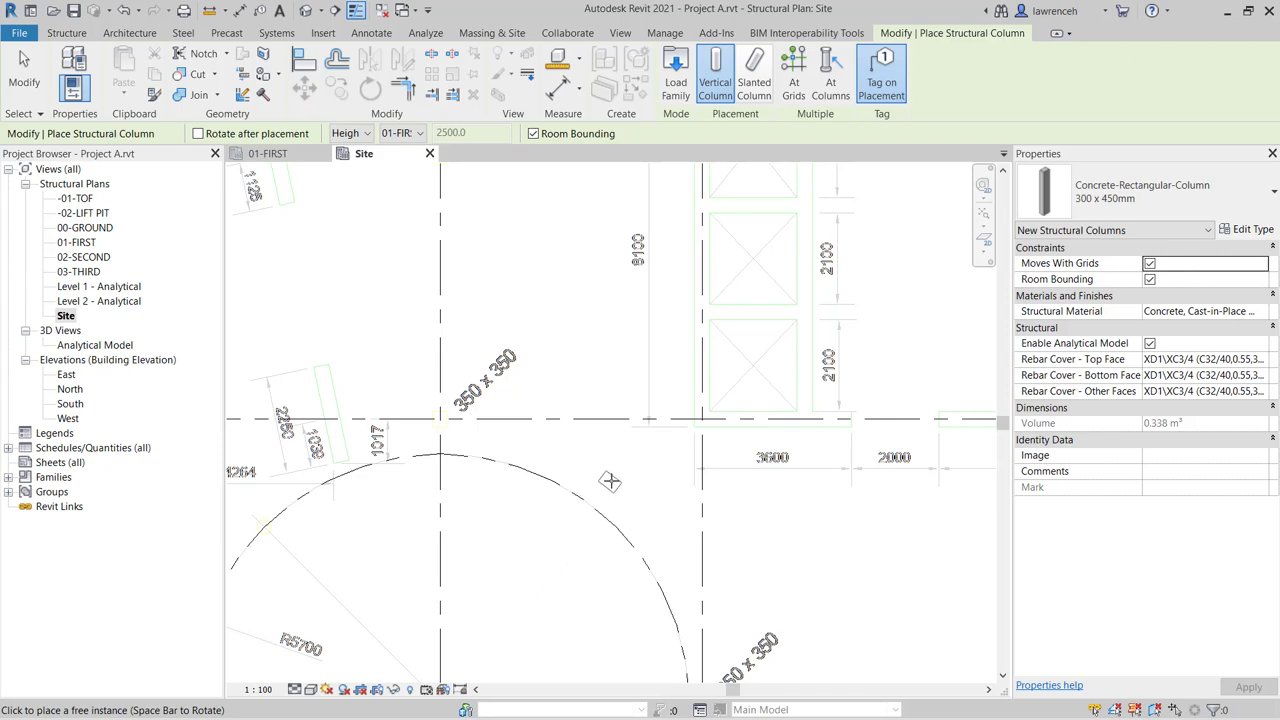
pyautogui.scroll(5, 666, 349)
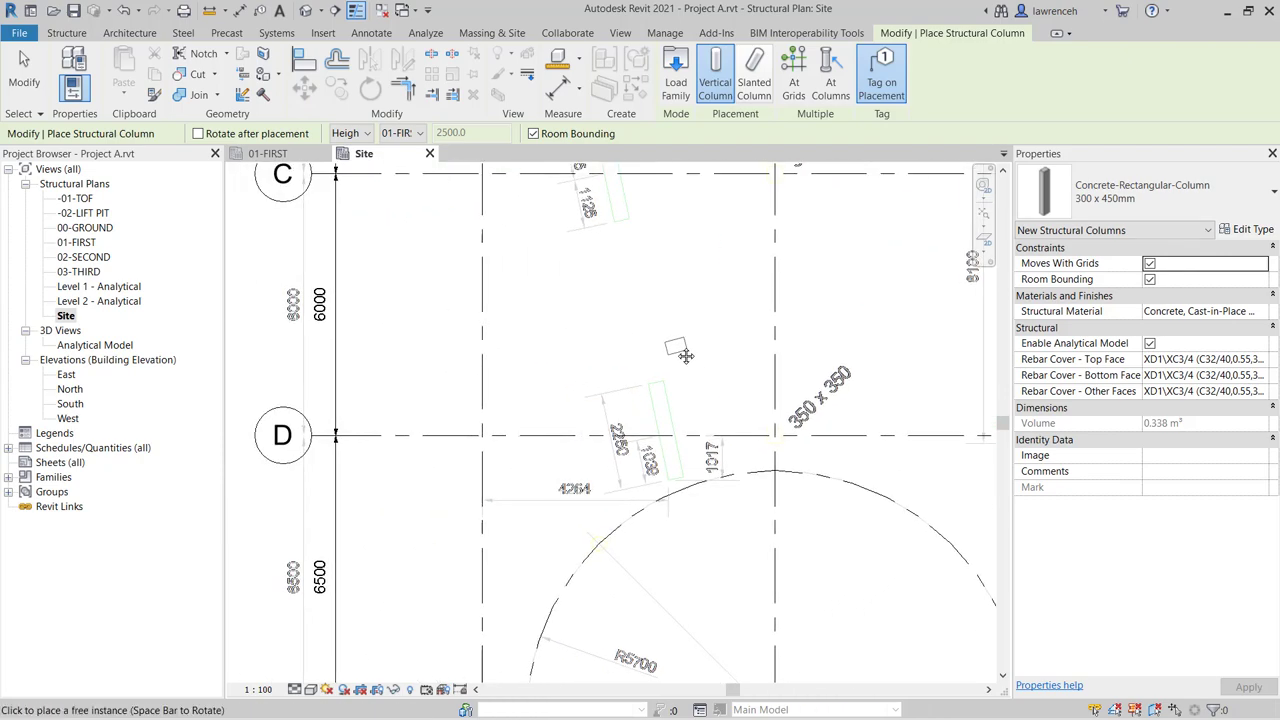
pyautogui.scroll(2, 692, 397)
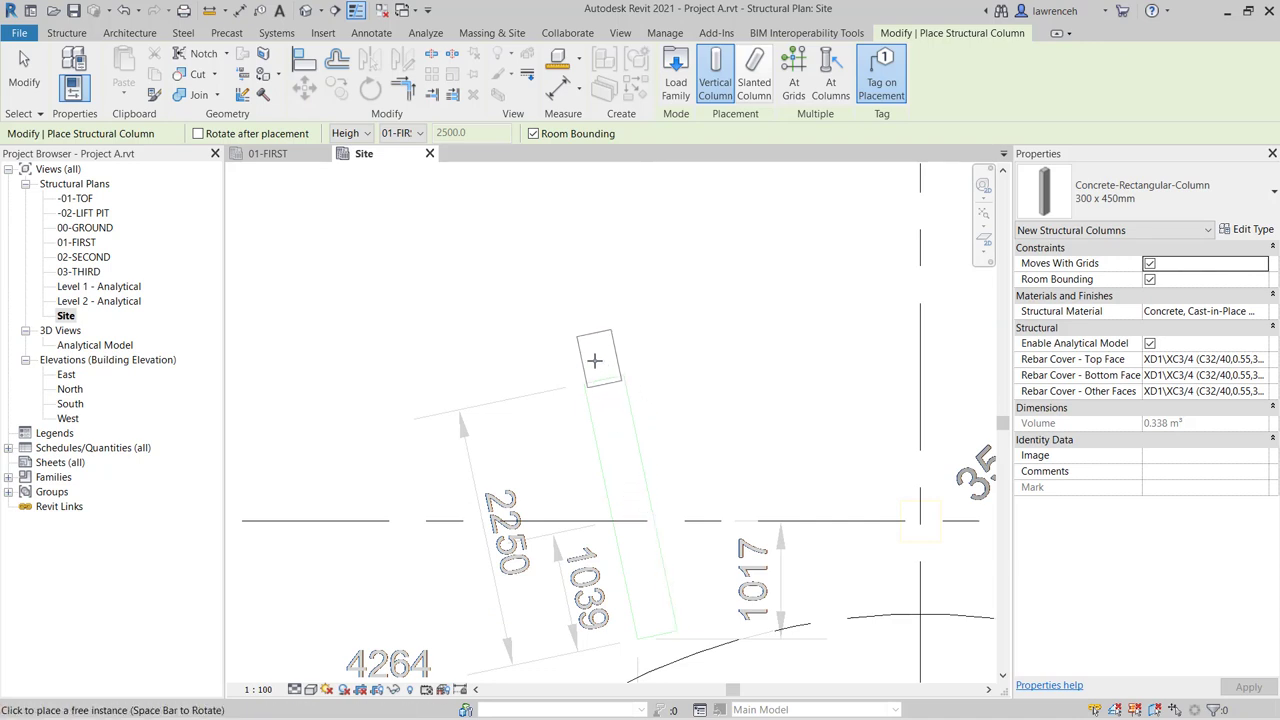
pyautogui.scroll(-1, 622, 422)
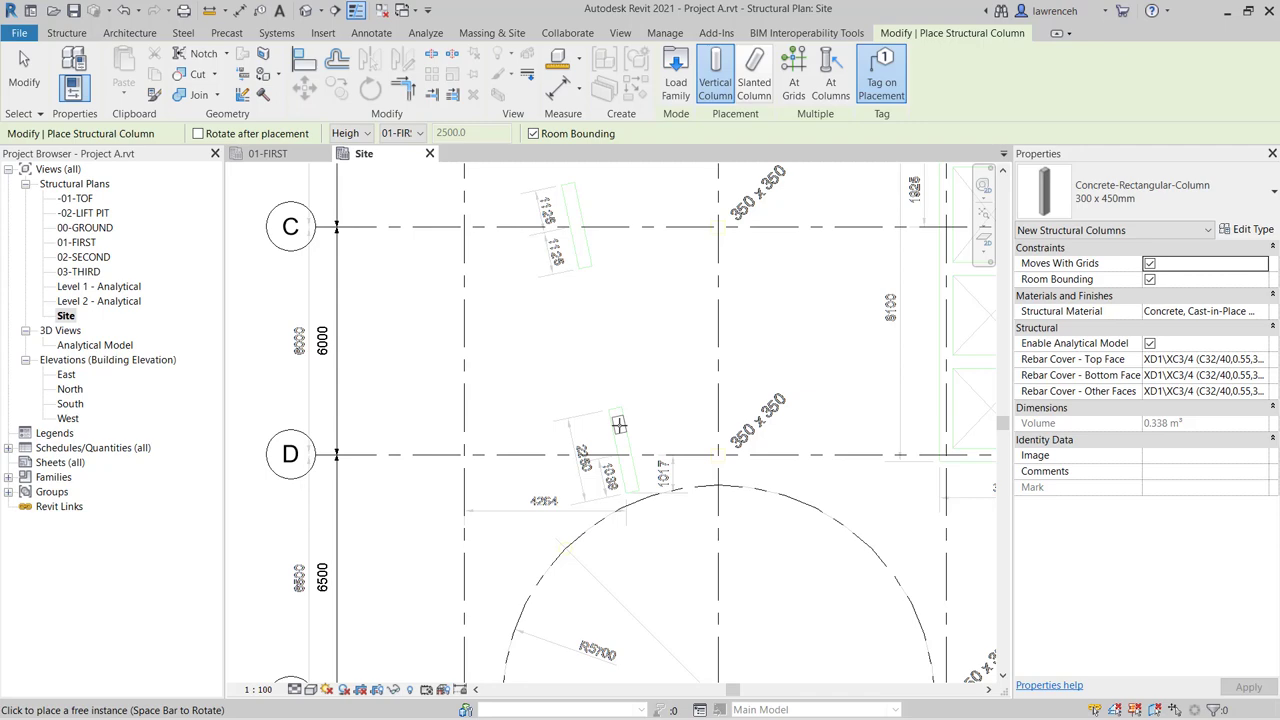
pyautogui.scroll(-3, 619, 425)
pyautogui.moveTo(619, 425); pyautogui.dragTo(503, 418, button='middle')
pyautogui.scroll(-2, 537, 451)
pyautogui.scroll(-1, 537, 451)
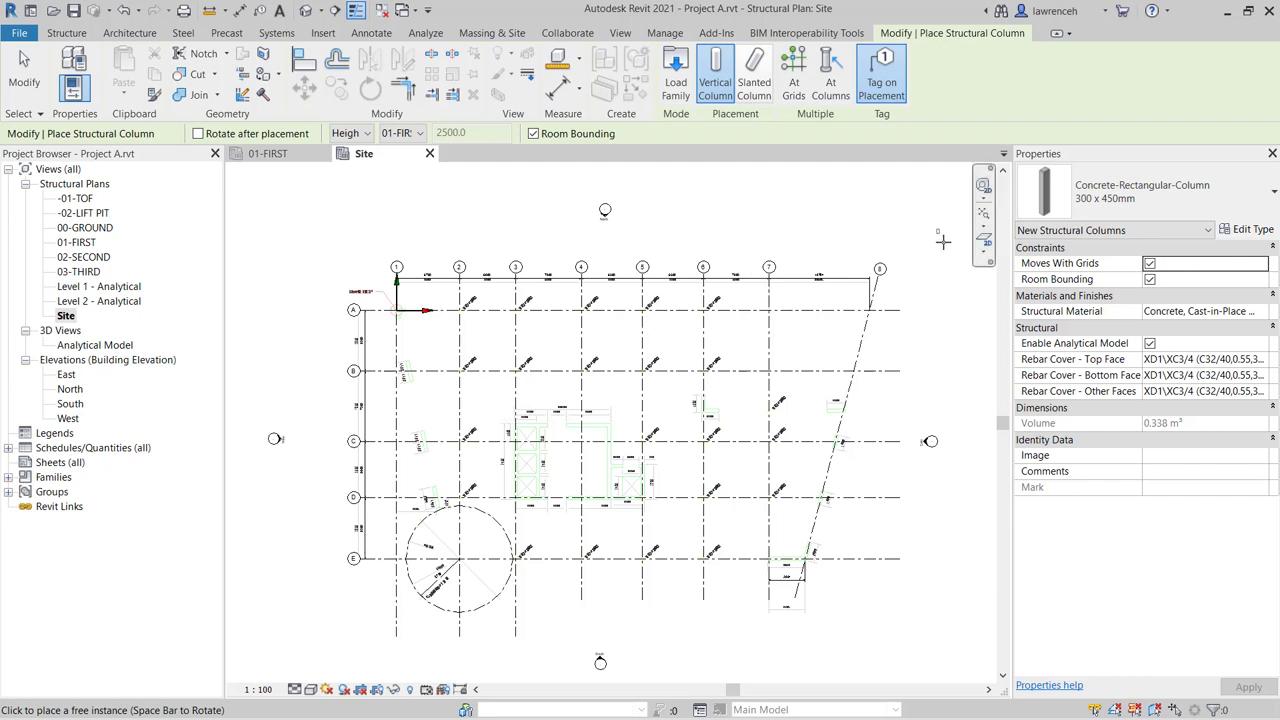
# - Duplicate the 300 x 450mm type as '350 x 350' with b = 350 and h = 350
pyautogui.click(1253, 230)
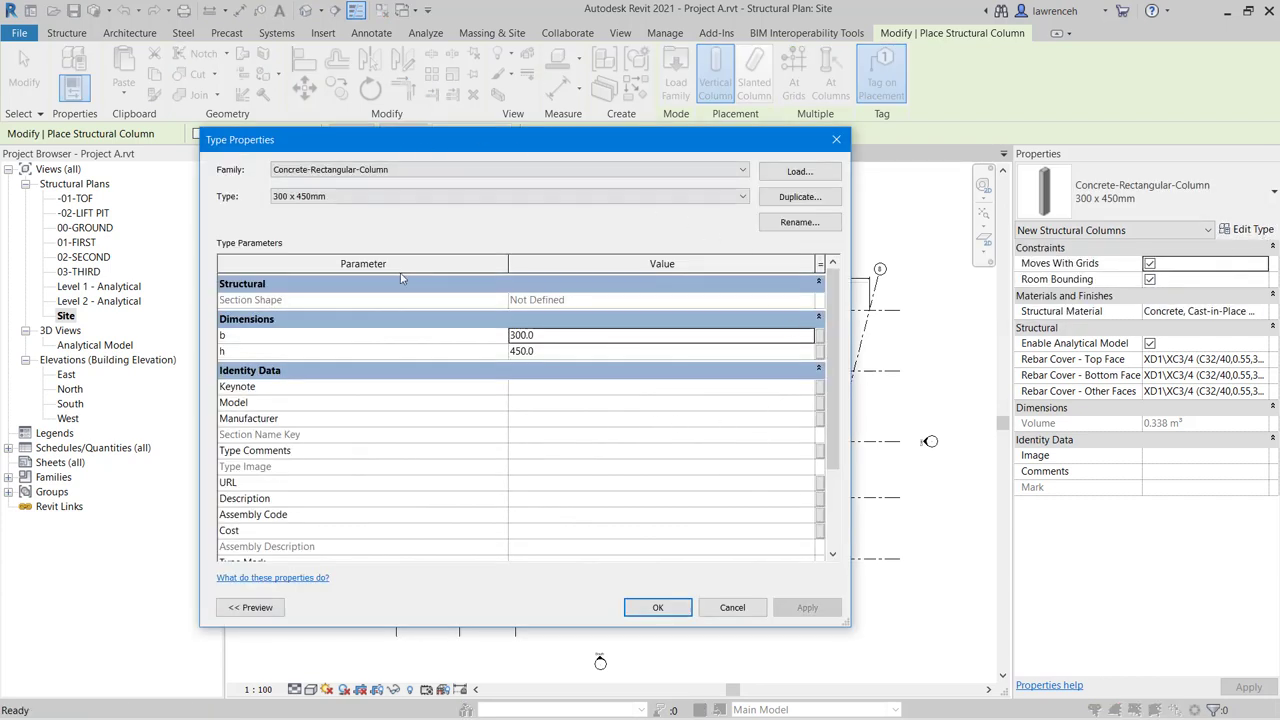
pyautogui.click(816, 199)
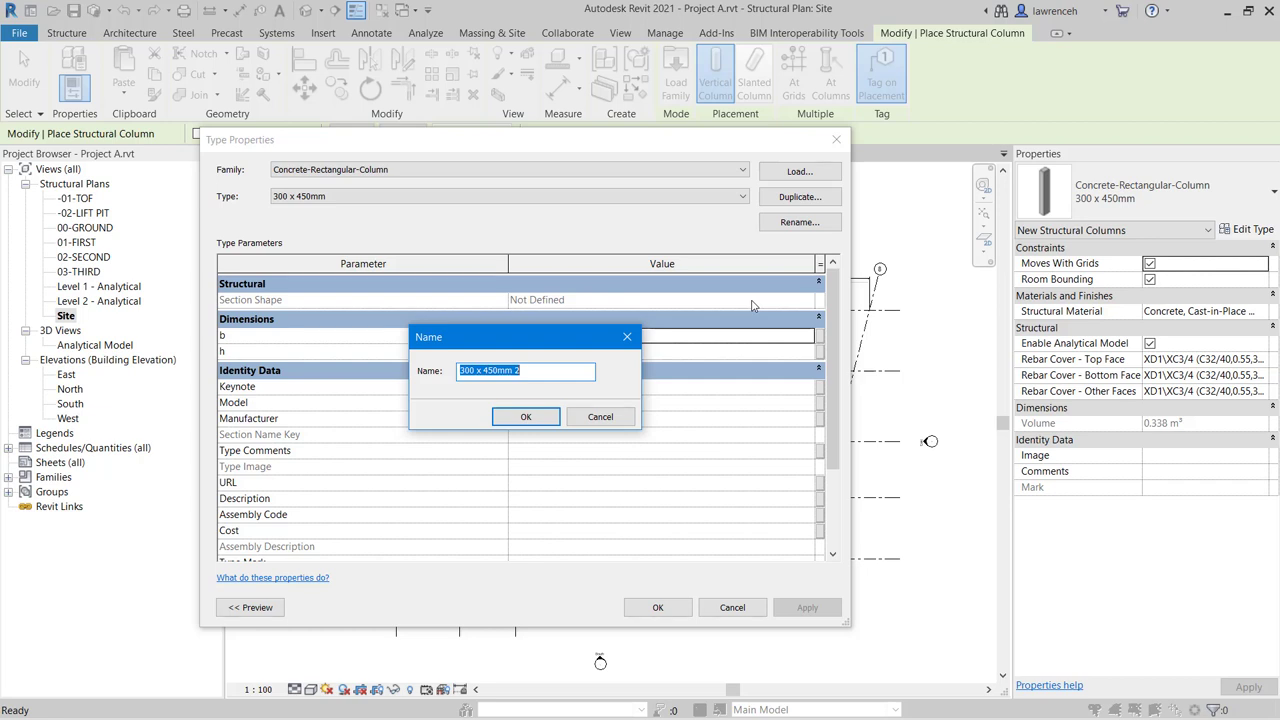
pyautogui.write('350')
pyautogui.click(538, 416)
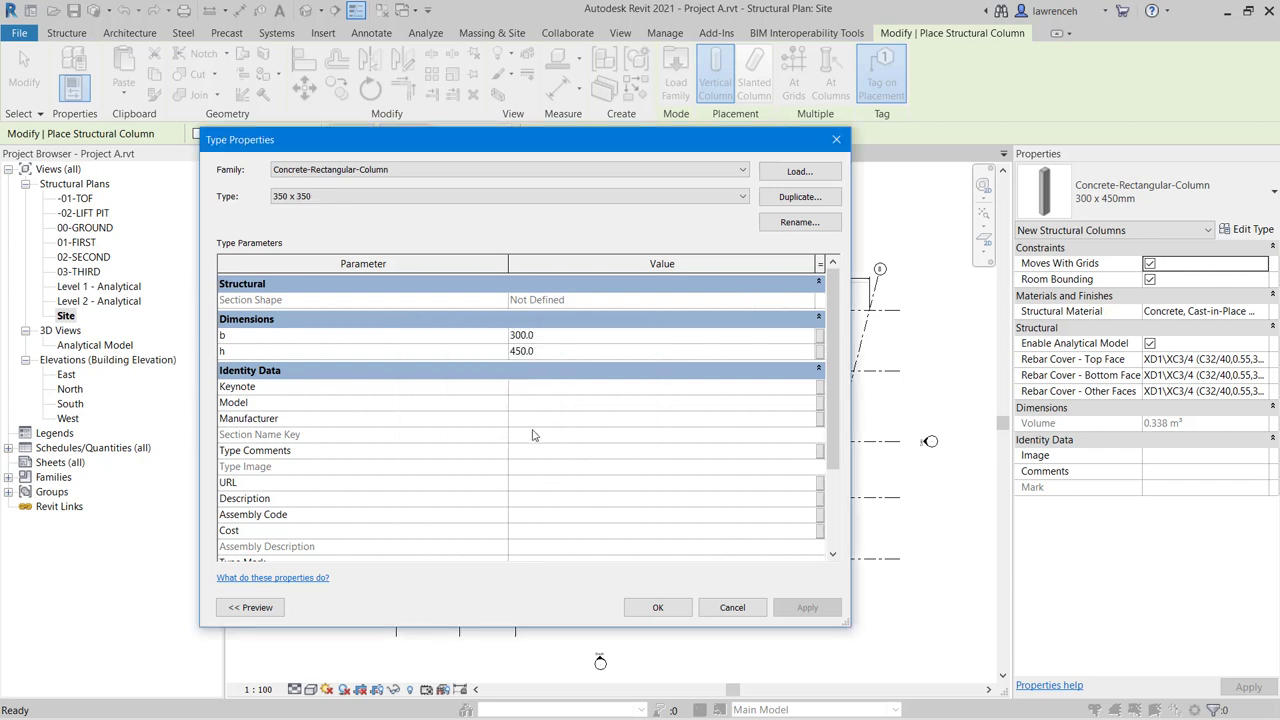
pyautogui.click(573, 342)
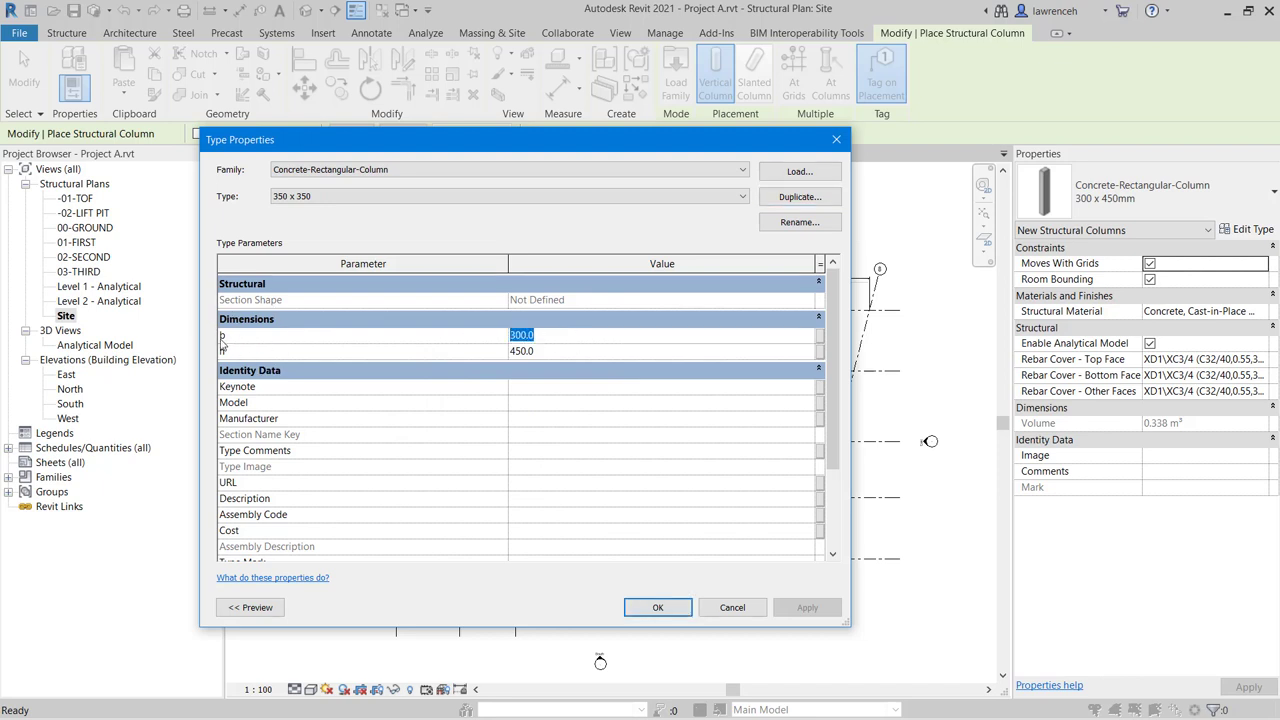
pyautogui.write('350')
pyautogui.click(567, 354)
pyautogui.write('350')
pyautogui.click(657, 608)
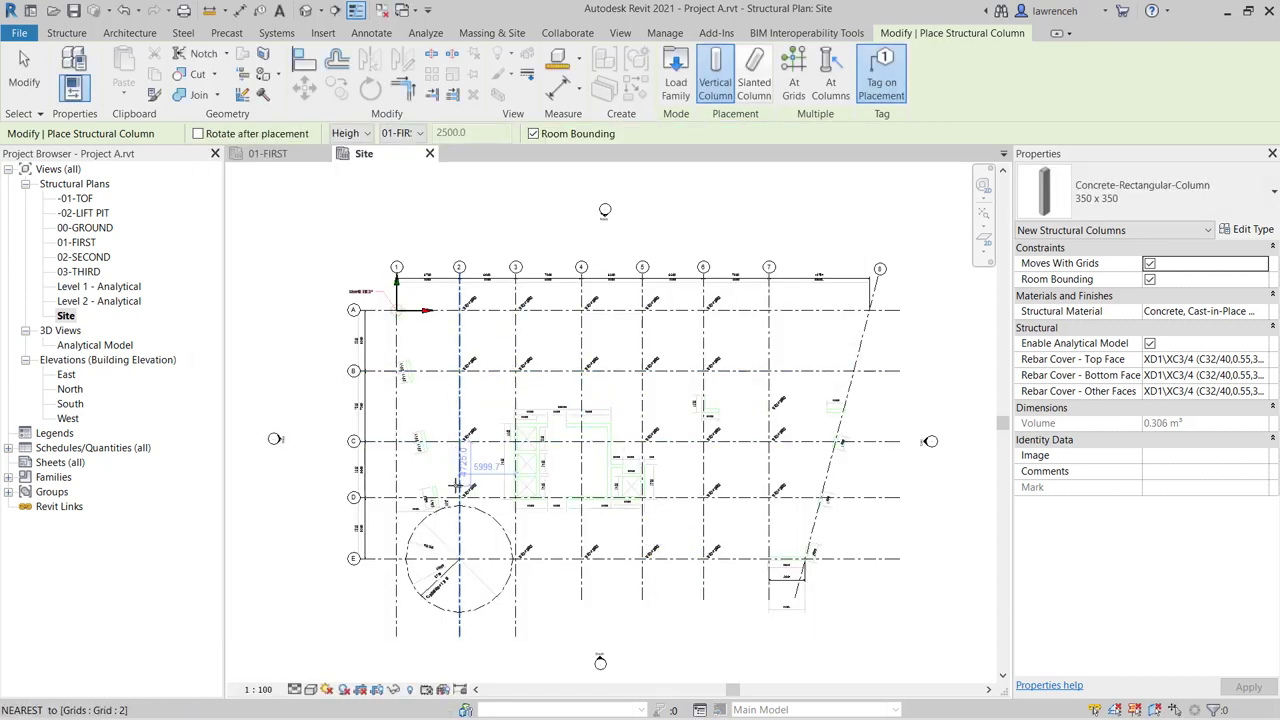
# - Place 350 x 350 columns at Grid 2/C, another Grid C intersection, and Grid 7/C
pyautogui.scroll(1, 440, 481)
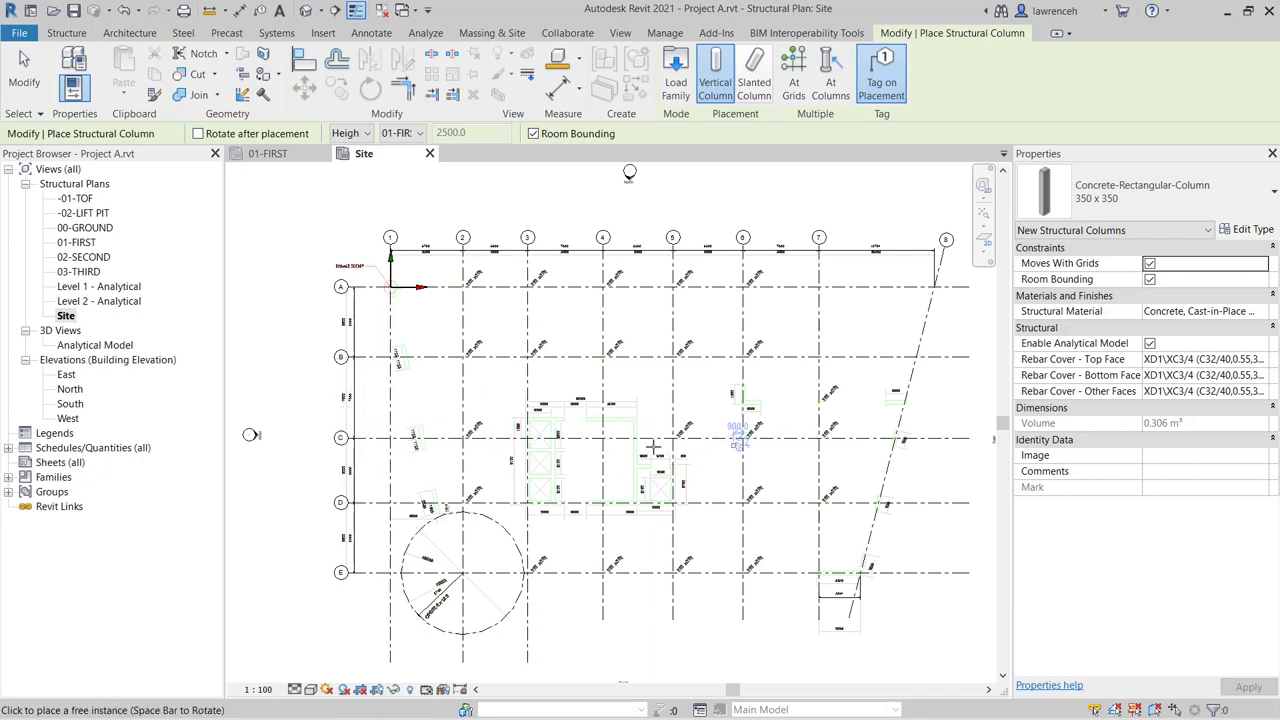
pyautogui.scroll(5, 464, 442)
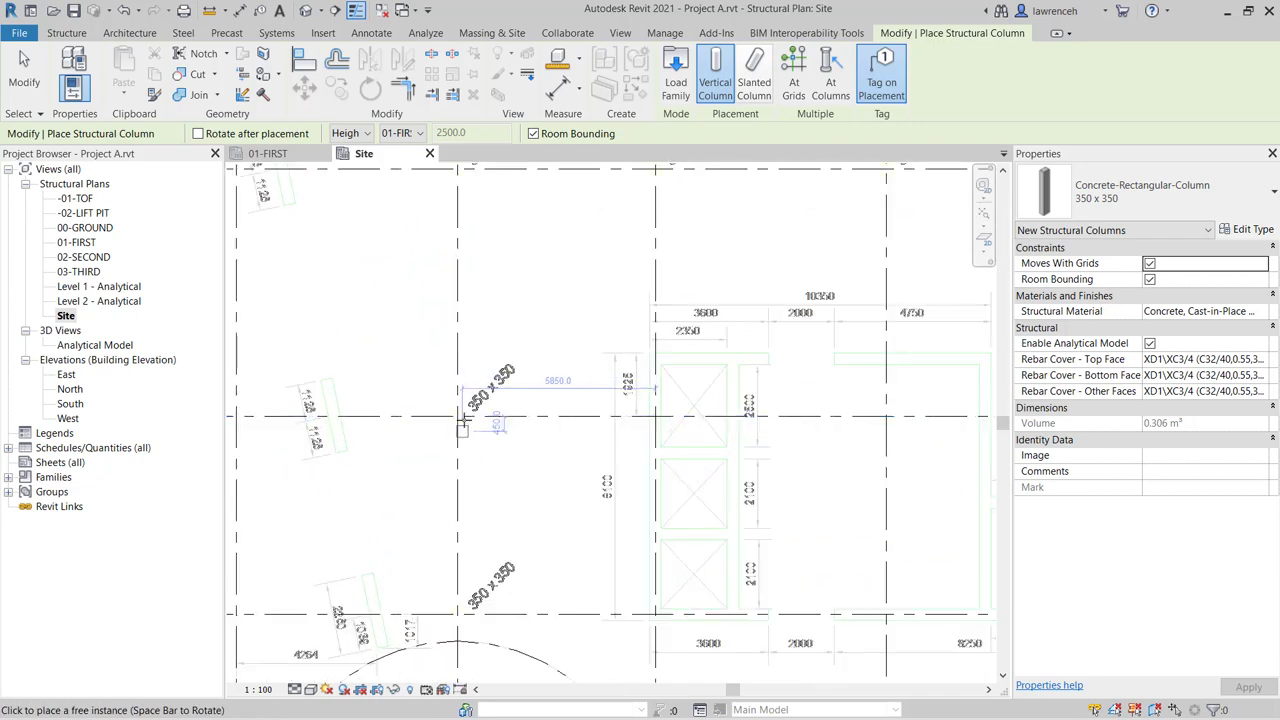
pyautogui.scroll(4, 456, 417)
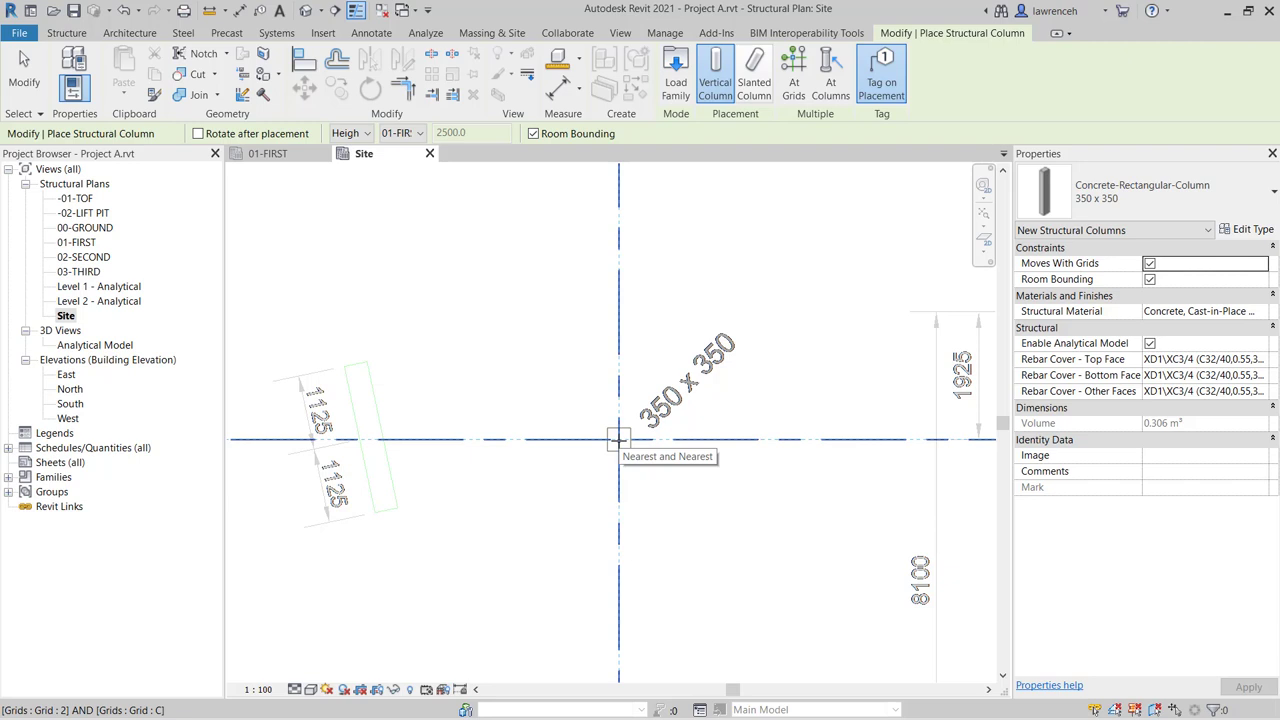
pyautogui.click(618, 438)
pyautogui.scroll(-1, 597, 514)
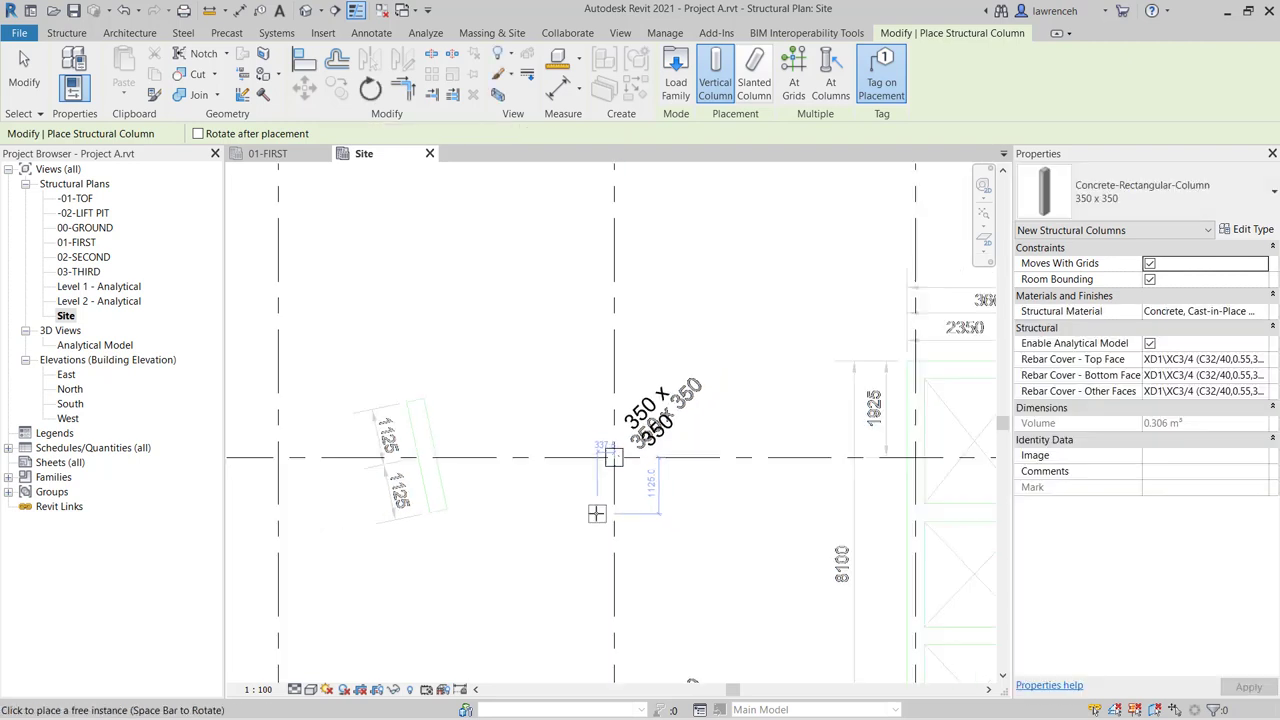
pyautogui.scroll(-3, 597, 514)
pyautogui.moveTo(590, 520); pyautogui.dragTo(523, 538, button='middle')
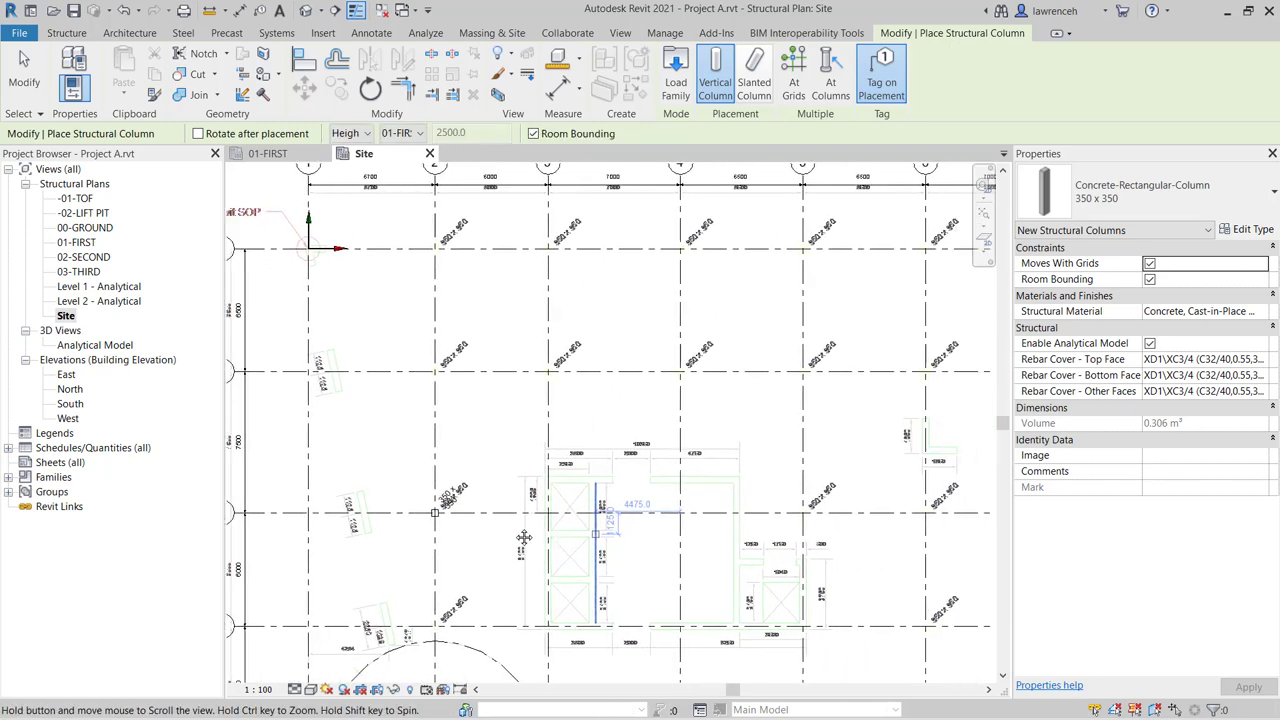
pyautogui.scroll(3, 888, 534)
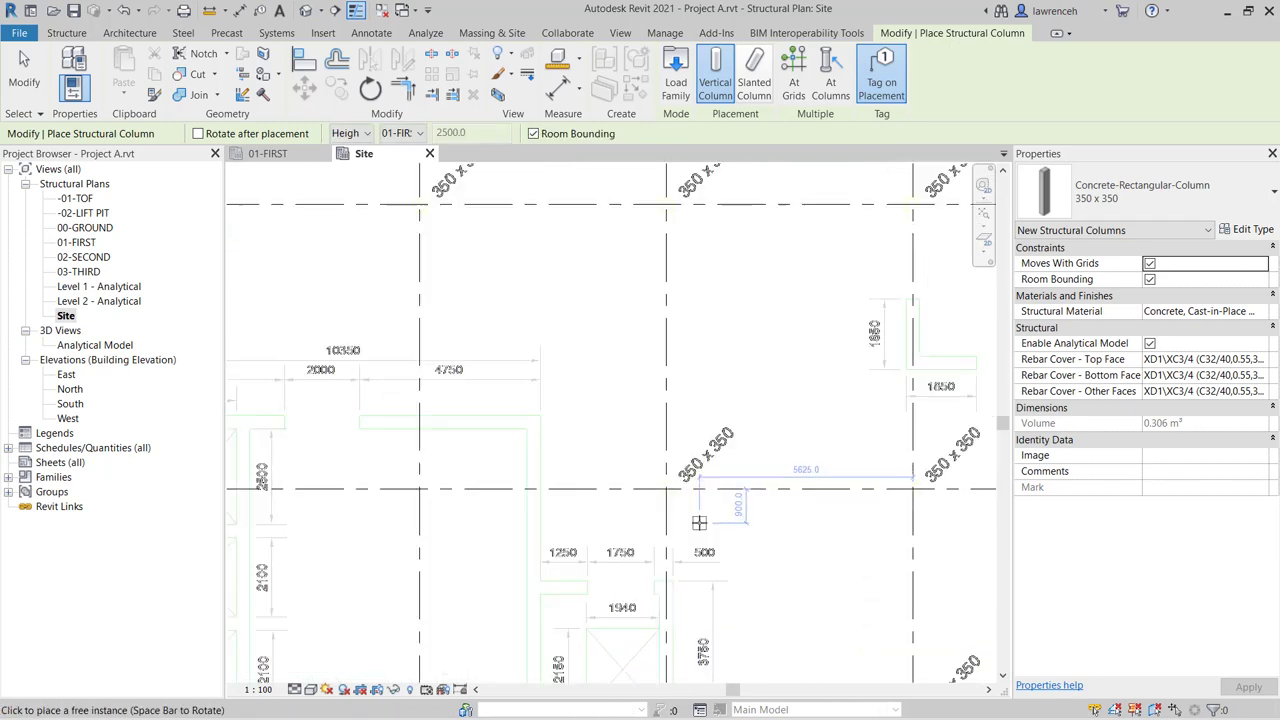
pyautogui.click(659, 479)
pyautogui.moveTo(659, 479); pyautogui.dragTo(455, 488, button='middle')
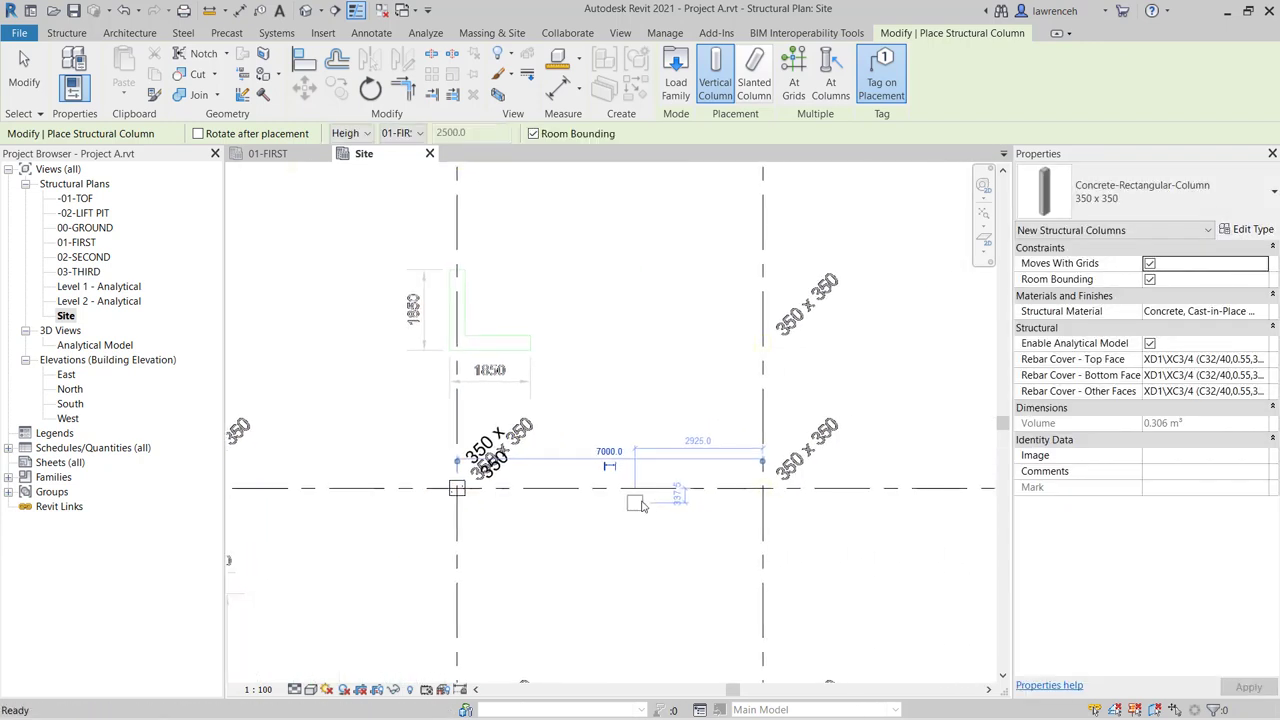
pyautogui.click(762, 488)
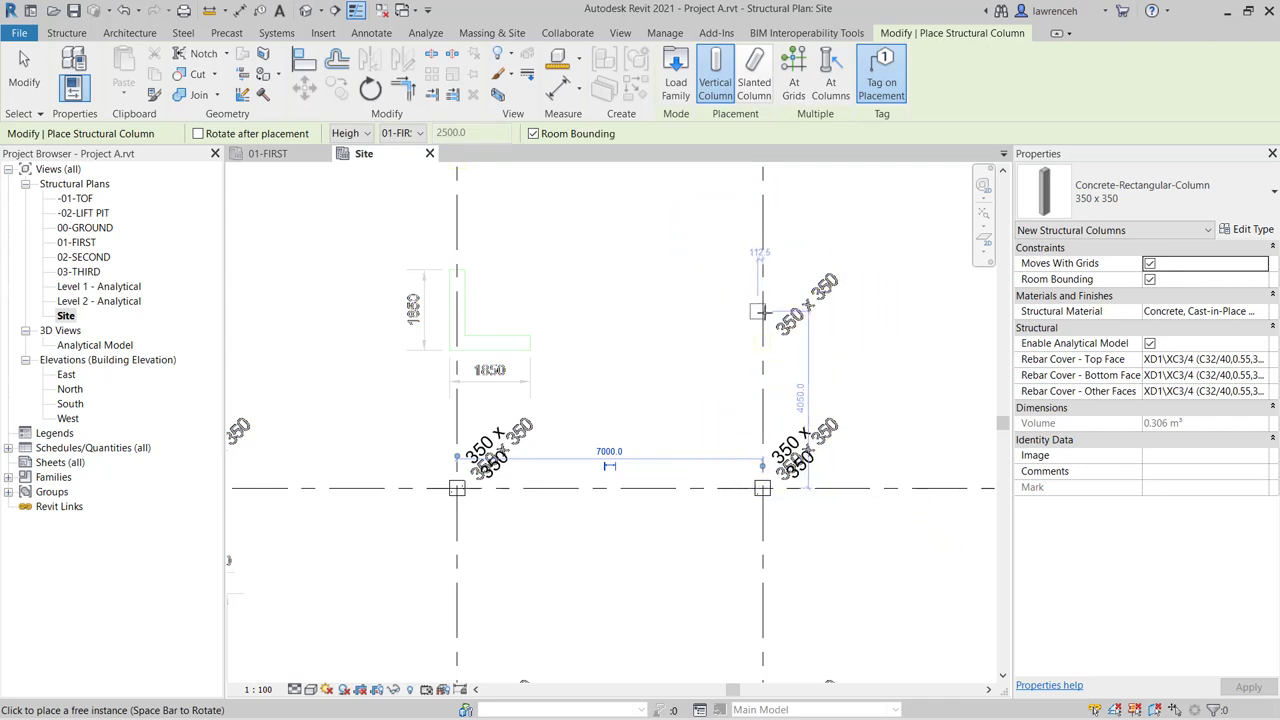
# - Place a column on Grid 7 above Grid C and set its offset to 3300
pyautogui.scroll(2, 762, 312)
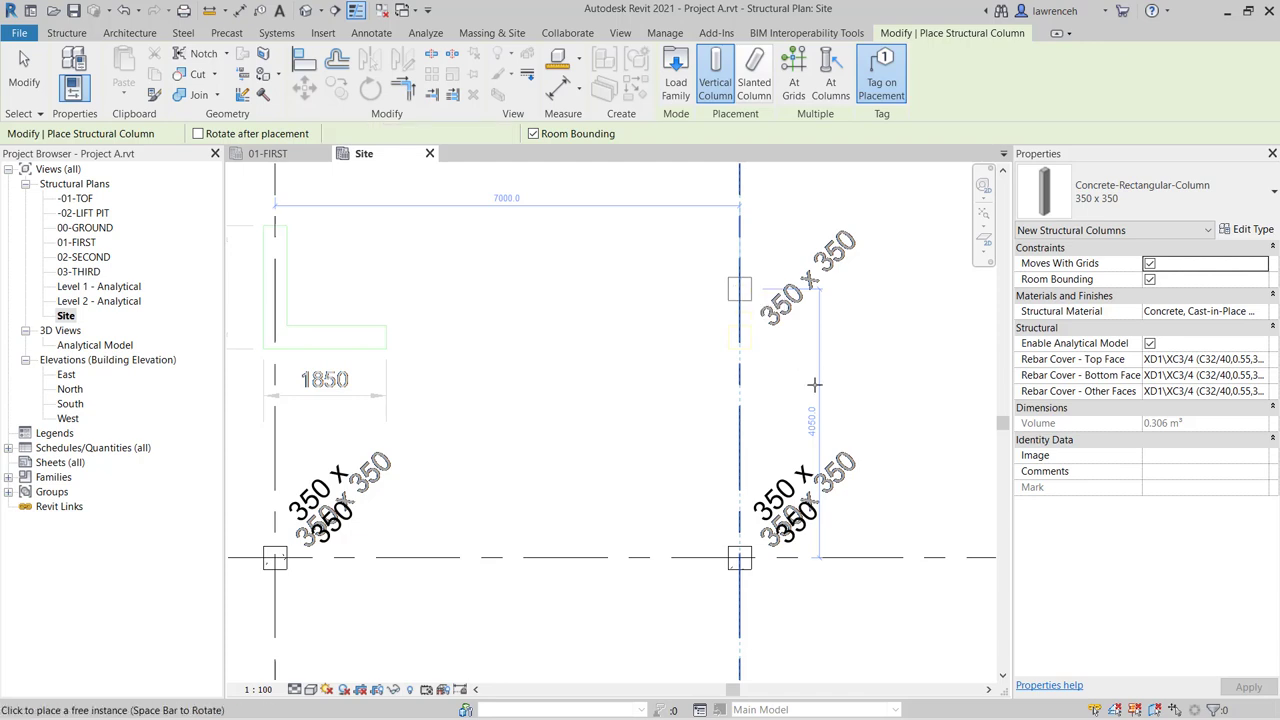
pyautogui.click(740, 288)
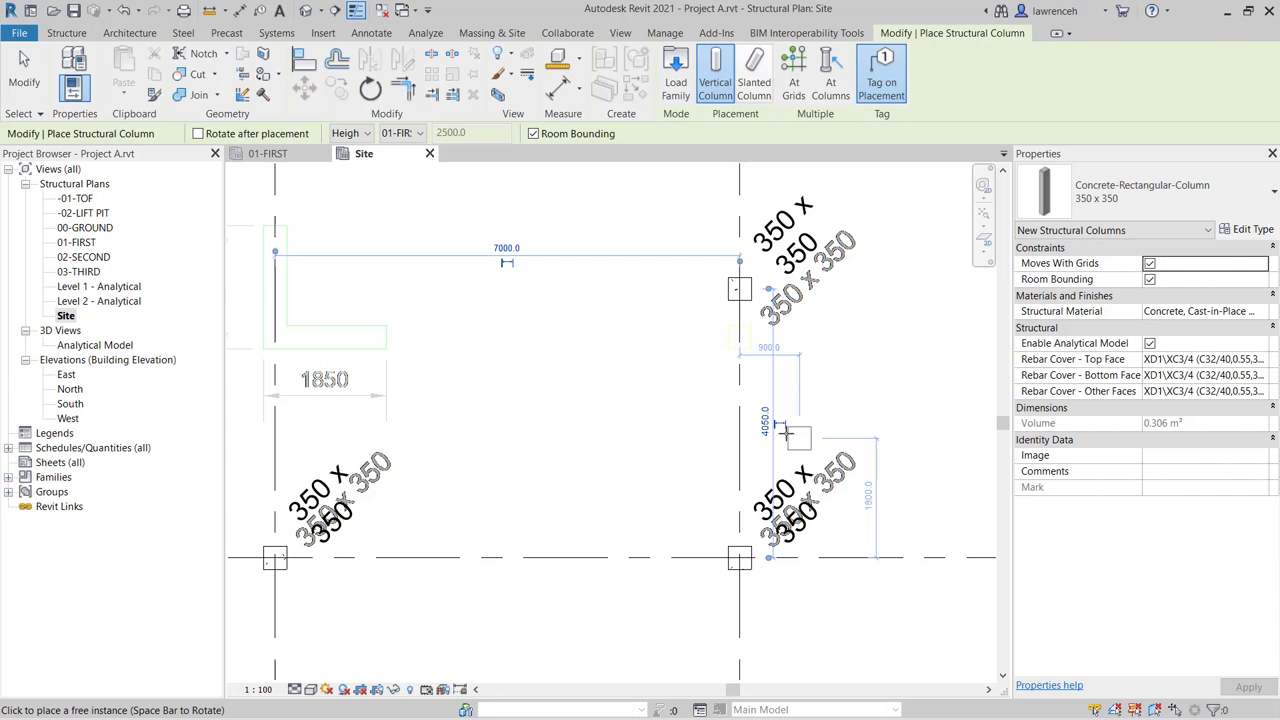
pyautogui.click(765, 425)
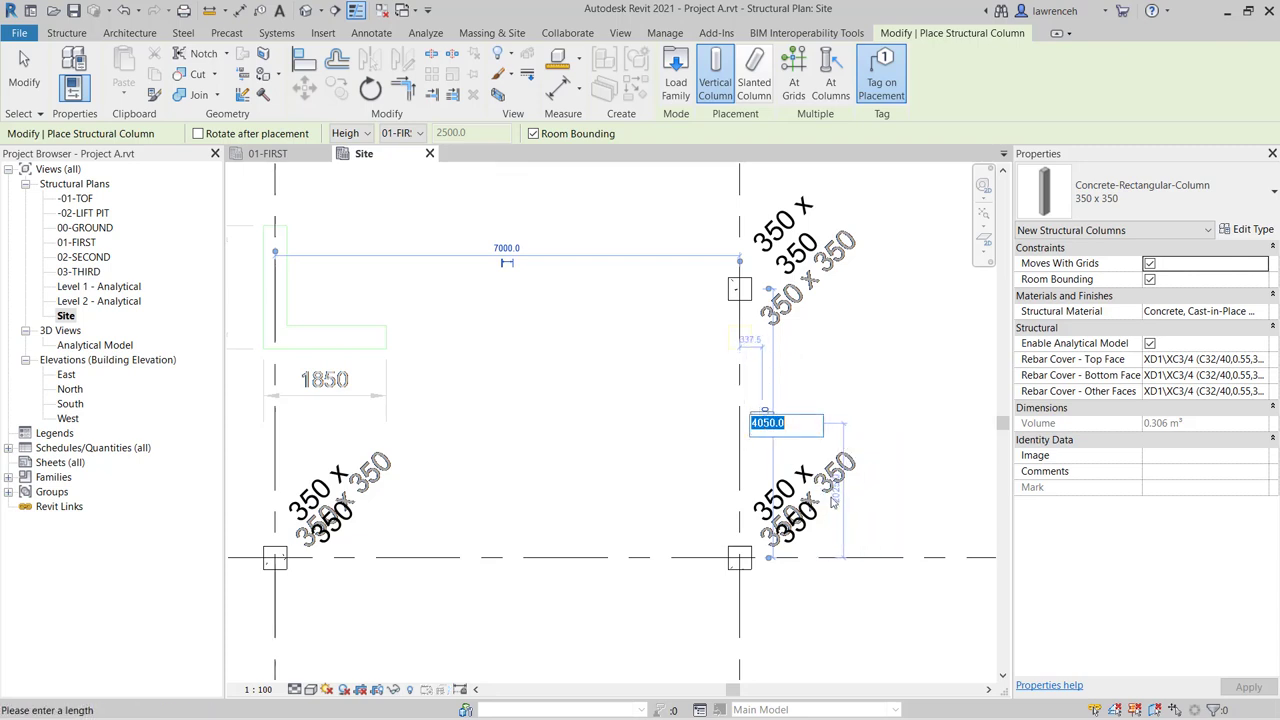
pyautogui.write('3300')
pyautogui.press('Return')
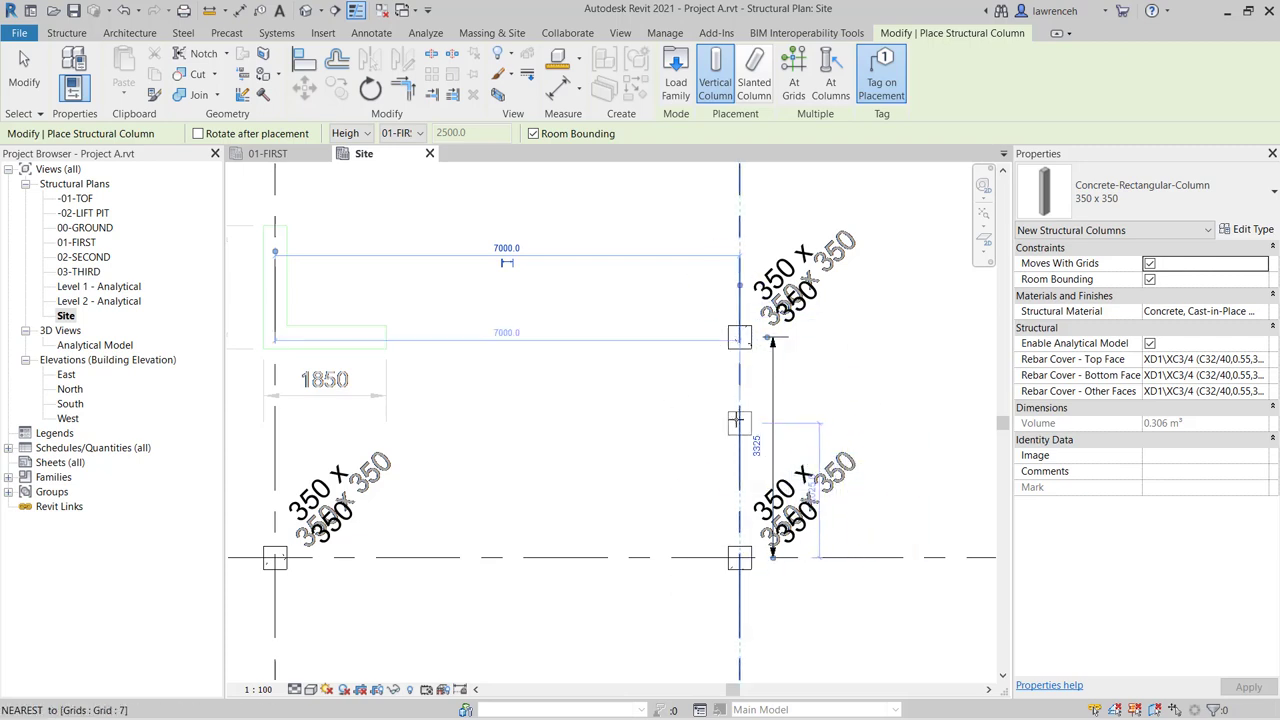
pyautogui.scroll(-3, 584, 491)
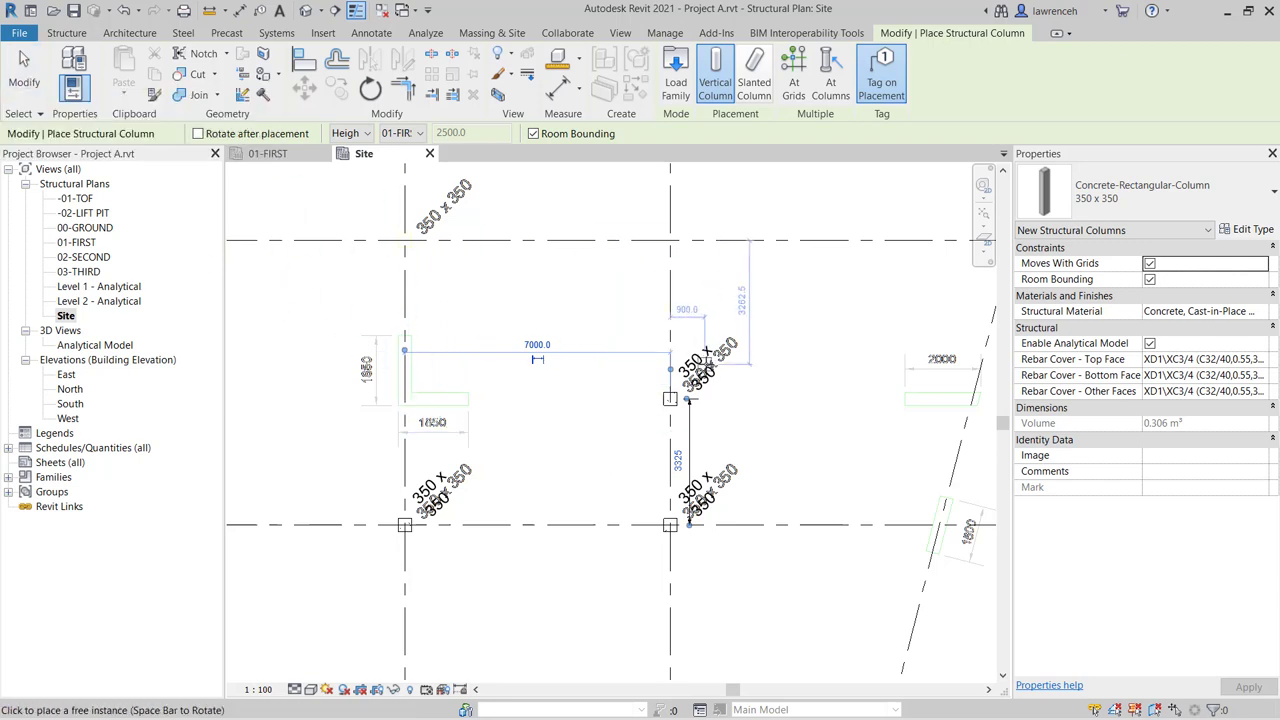
# - Exit the column tool and drag the 3325 dimension left, clear of the column tags
pyautogui.press('Escape')
pyautogui.press('Escape')
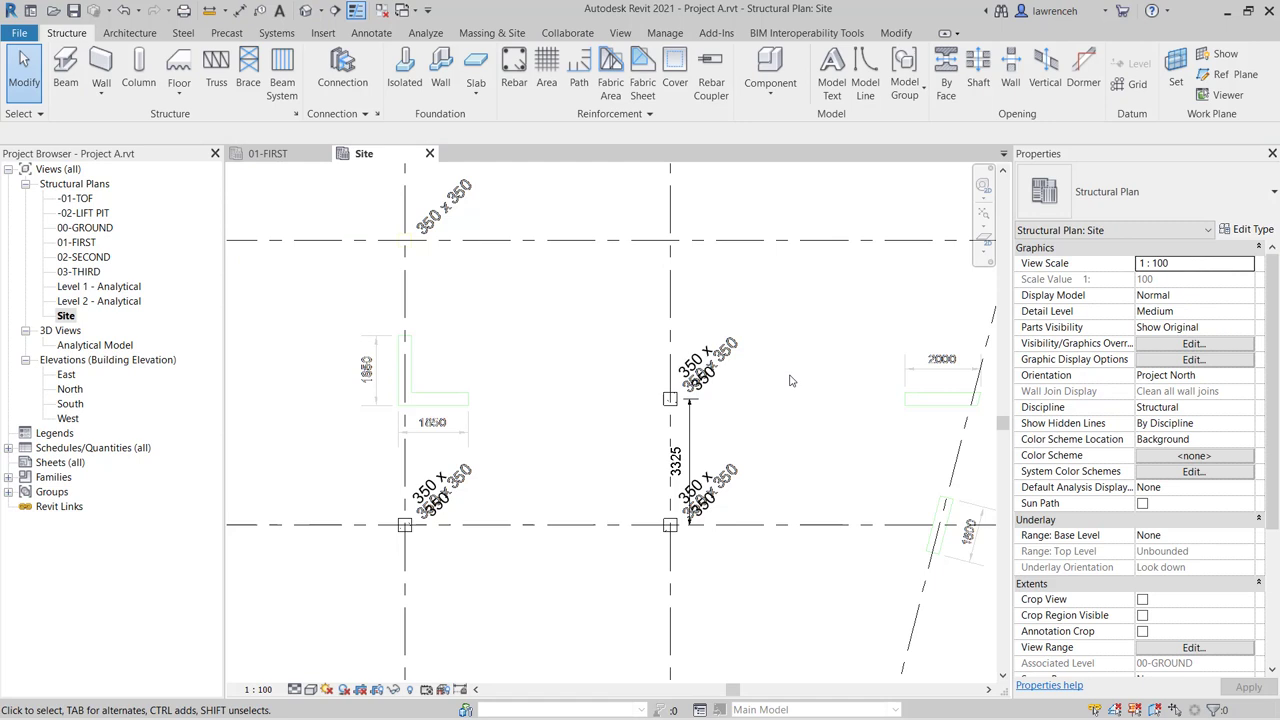
pyautogui.click(692, 440)
pyautogui.scroll(1, 690, 432)
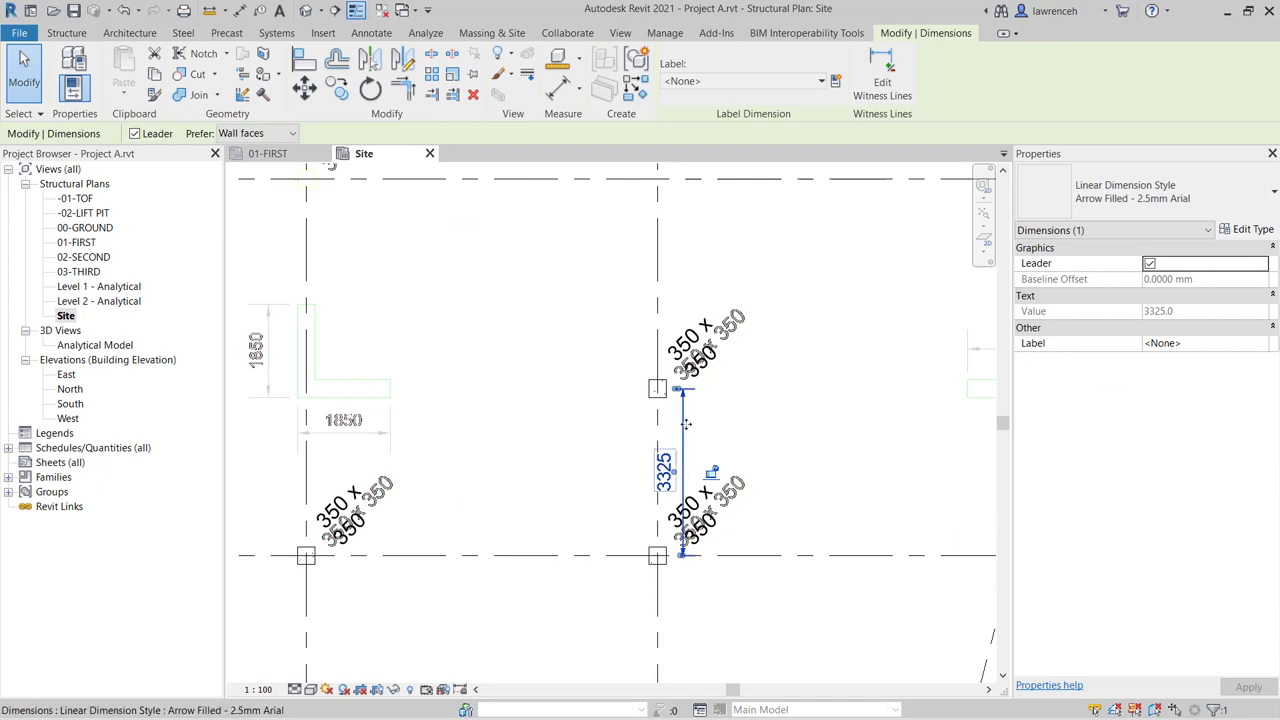
pyautogui.moveTo(686, 428); pyautogui.dragTo(621, 430)
pyautogui.click(785, 432)
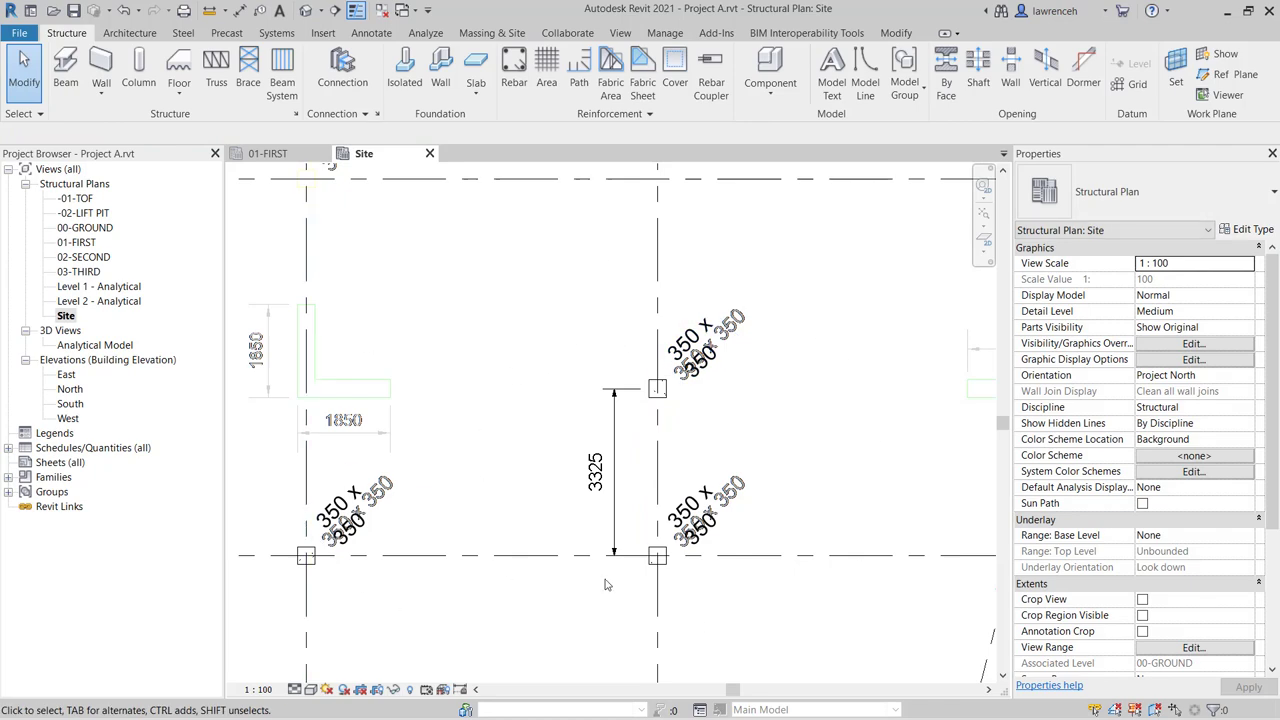
pyautogui.scroll(-5, 604, 584)
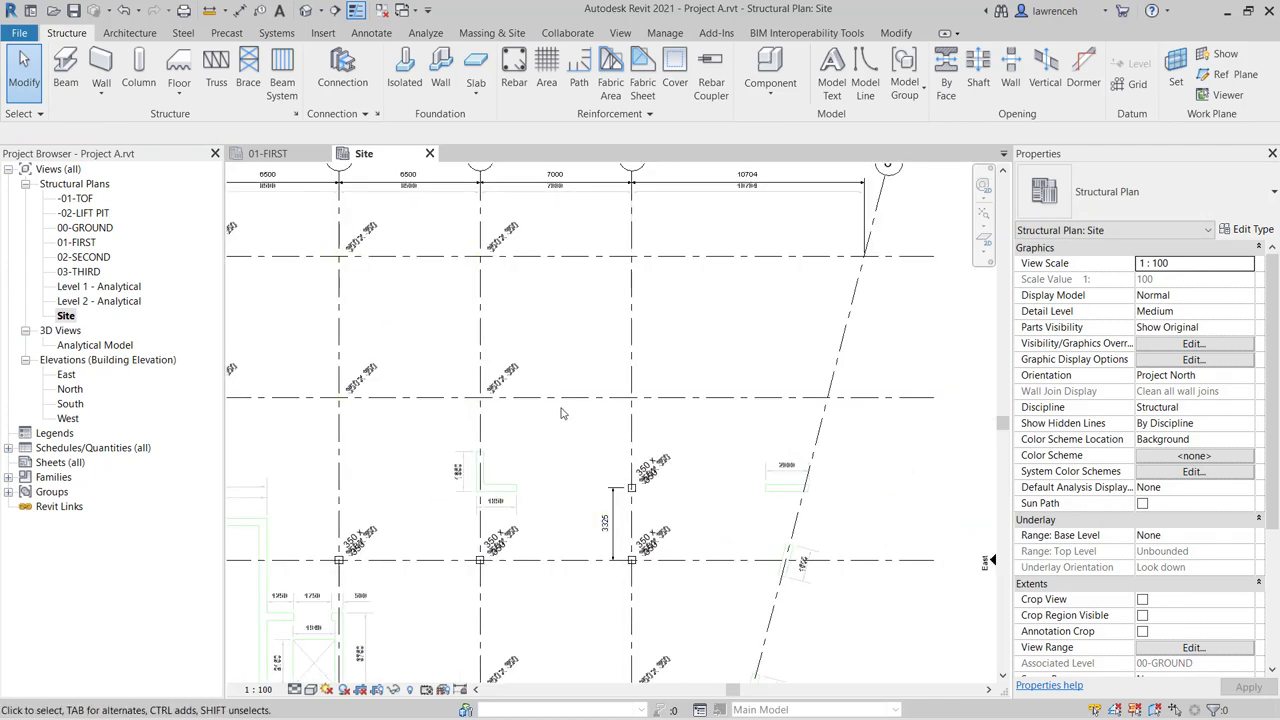
pyautogui.moveTo(561, 413); pyautogui.dragTo(572, 460, button='middle')
pyautogui.scroll(-2, 572, 460)
pyautogui.moveTo(670, 410); pyautogui.dragTo(800, 470, button='middle')
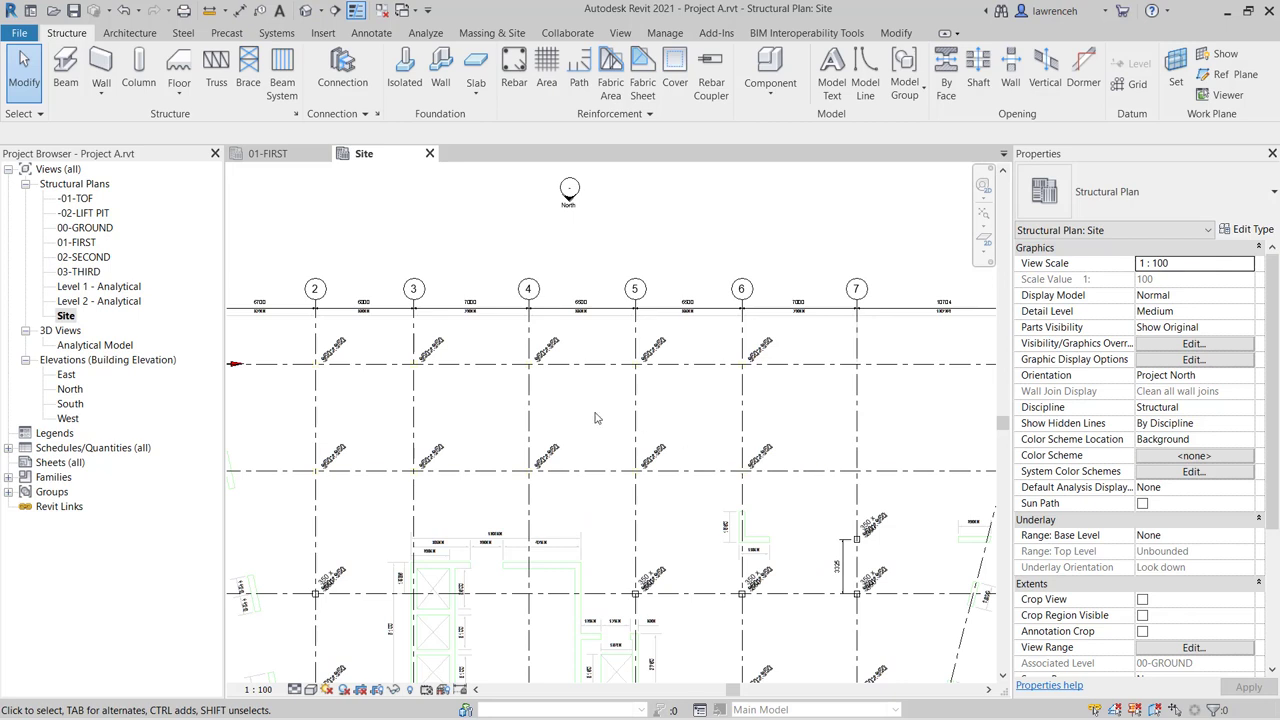
pyautogui.moveTo(594, 418); pyautogui.dragTo(610, 424, button='middle')
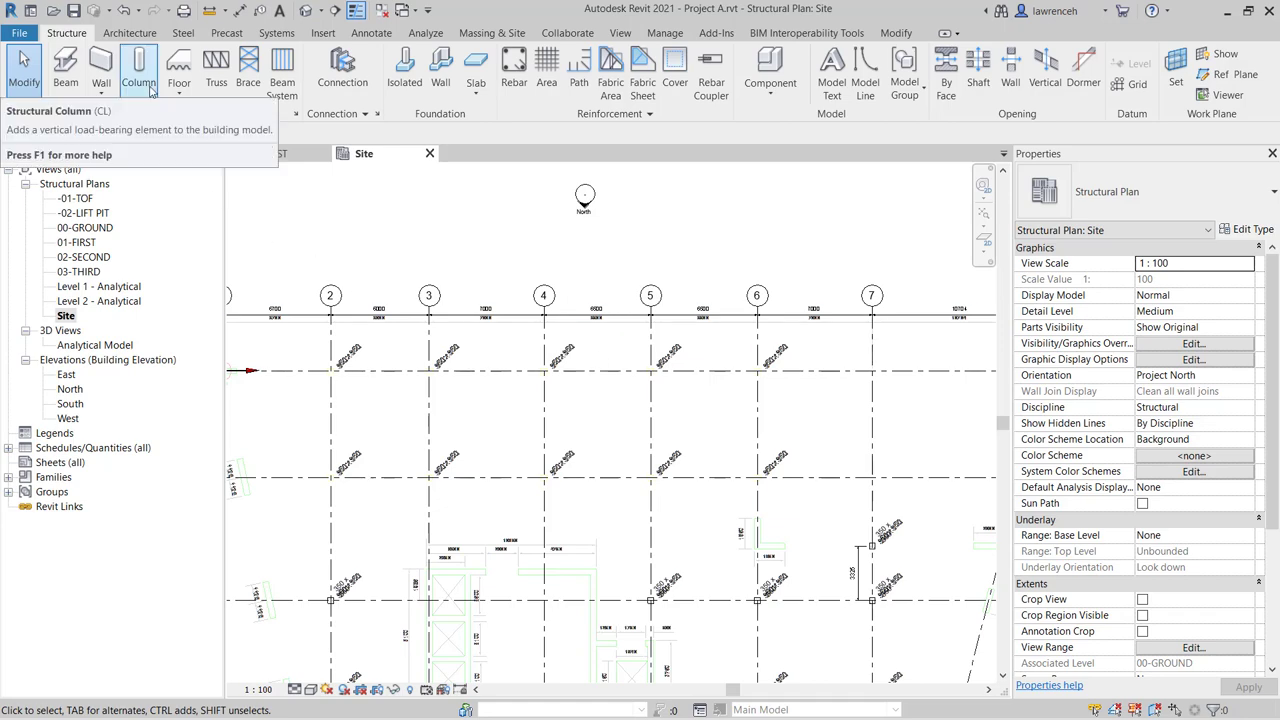
# - Start At Grids column placement and select grids 2–6 together with Grids A and B
pyautogui.click(150, 90)
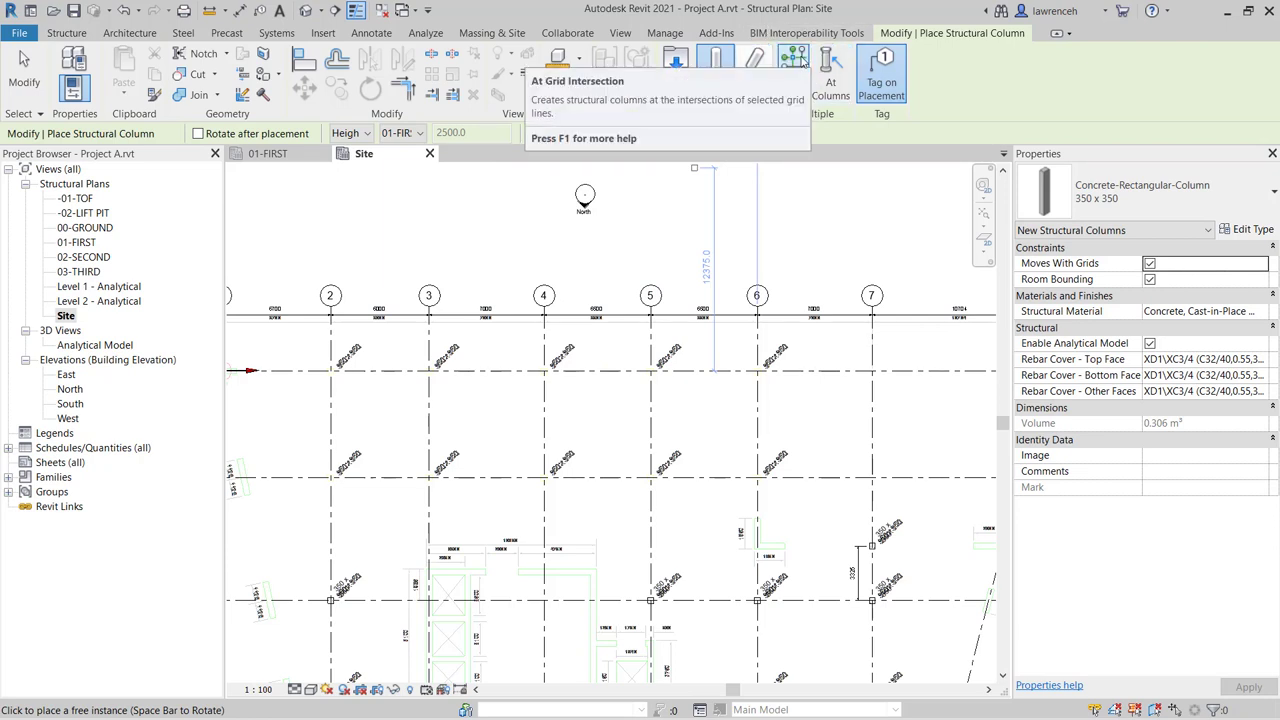
pyautogui.click(797, 62)
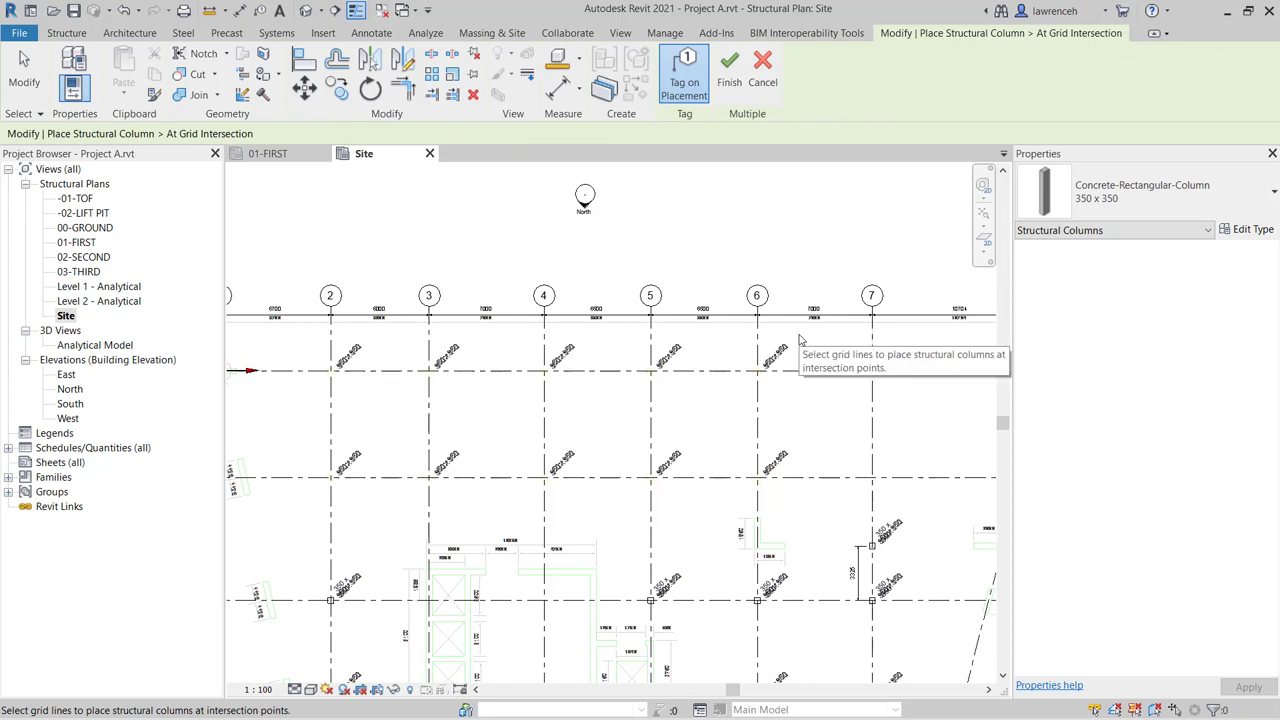
pyautogui.moveTo(779, 340); pyautogui.dragTo(293, 353)
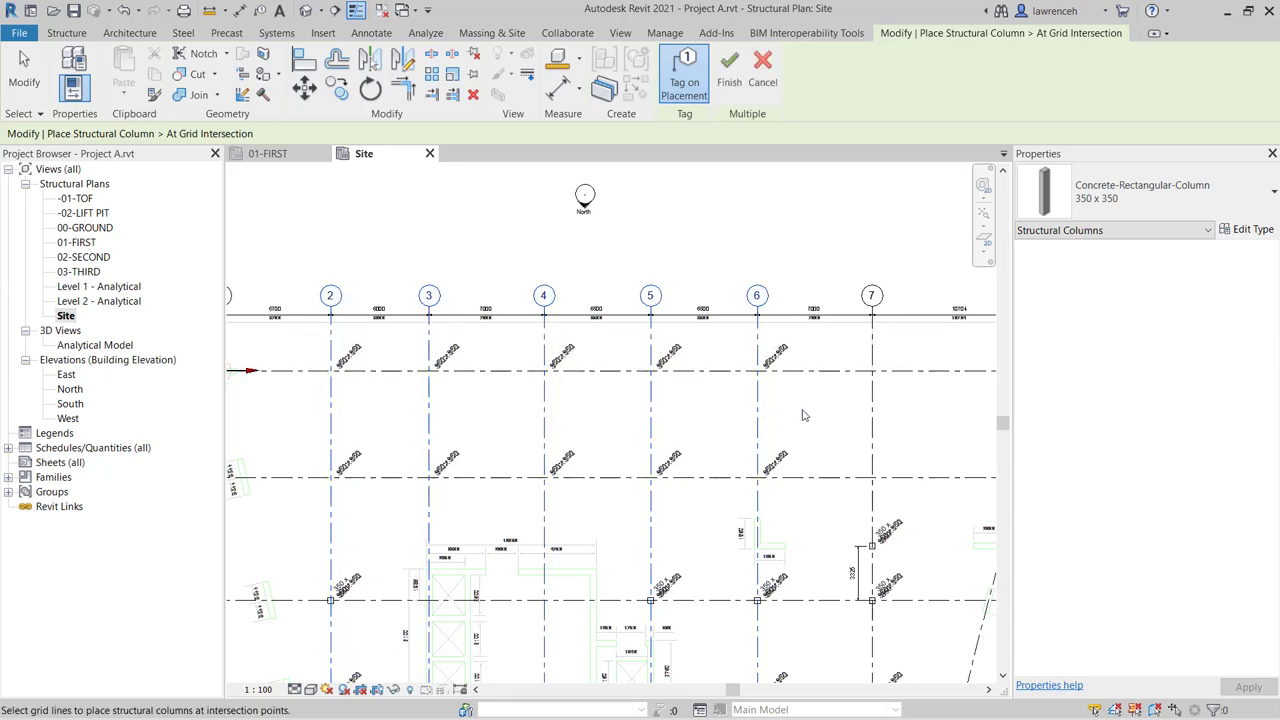
pyautogui.press('ctrl')
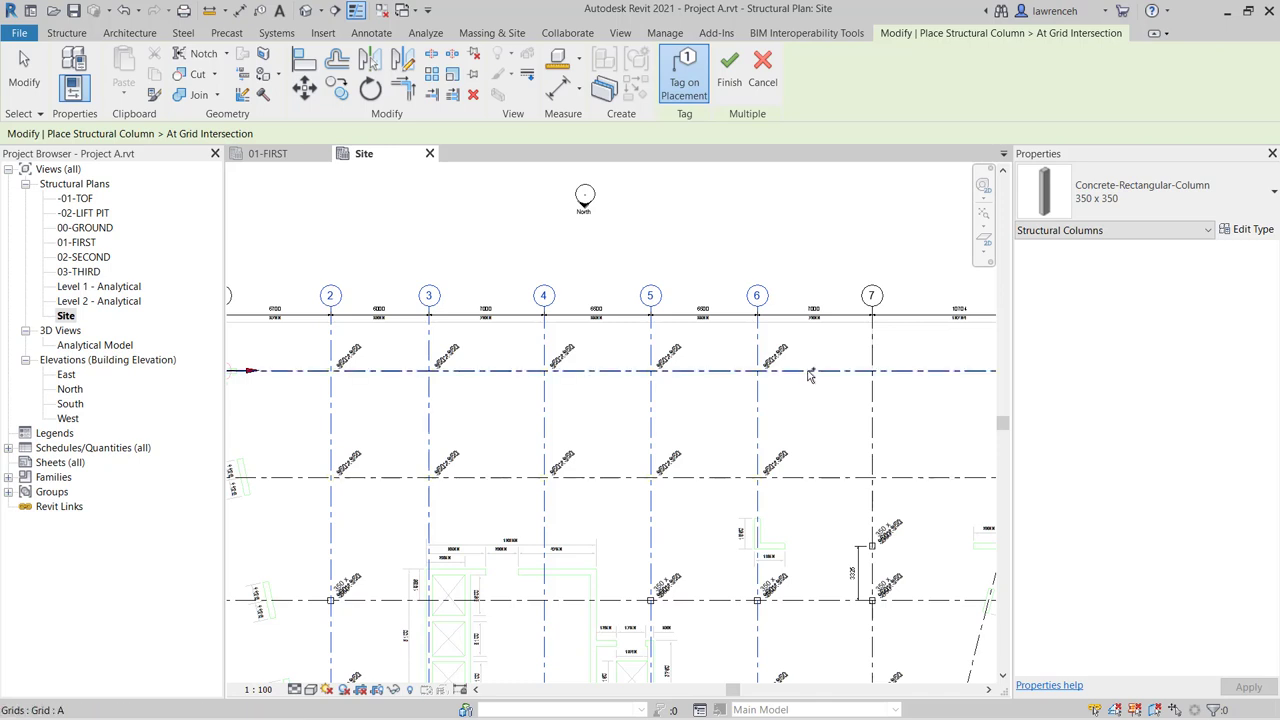
pyautogui.click(810, 373)
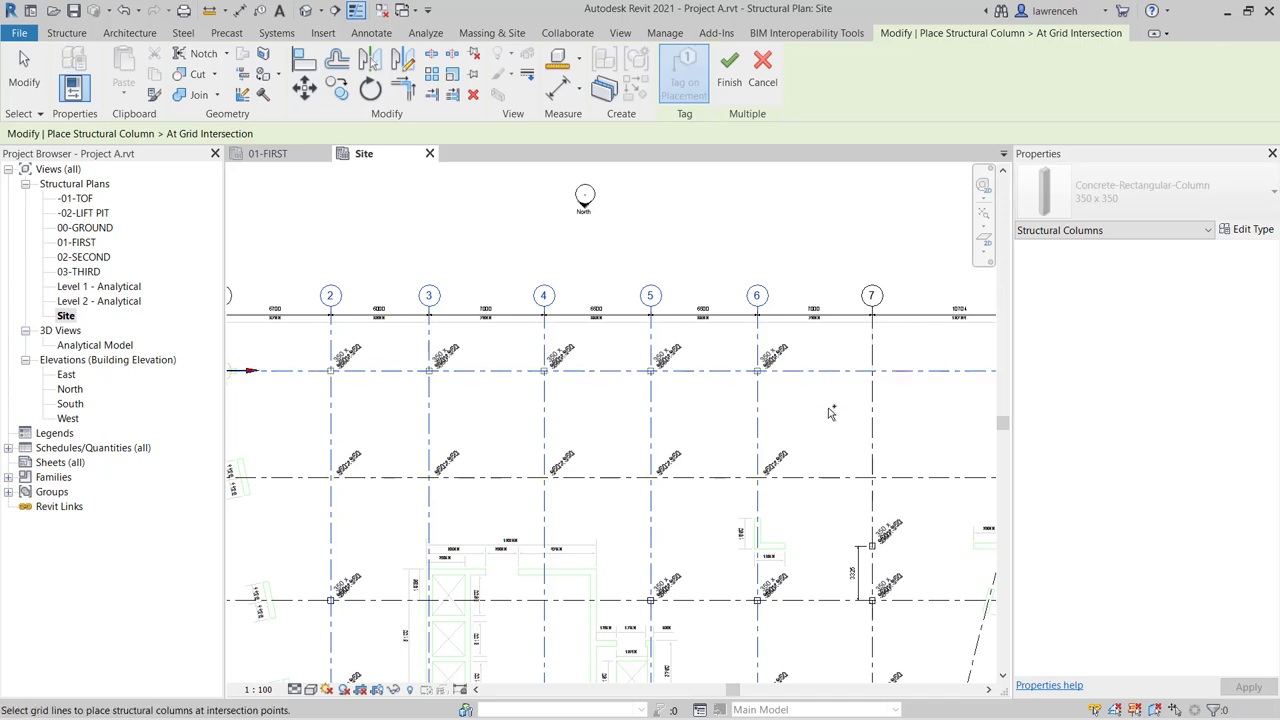
pyautogui.keyDown('ctrl'); pyautogui.click(836, 481); pyautogui.keyUp('ctrl')
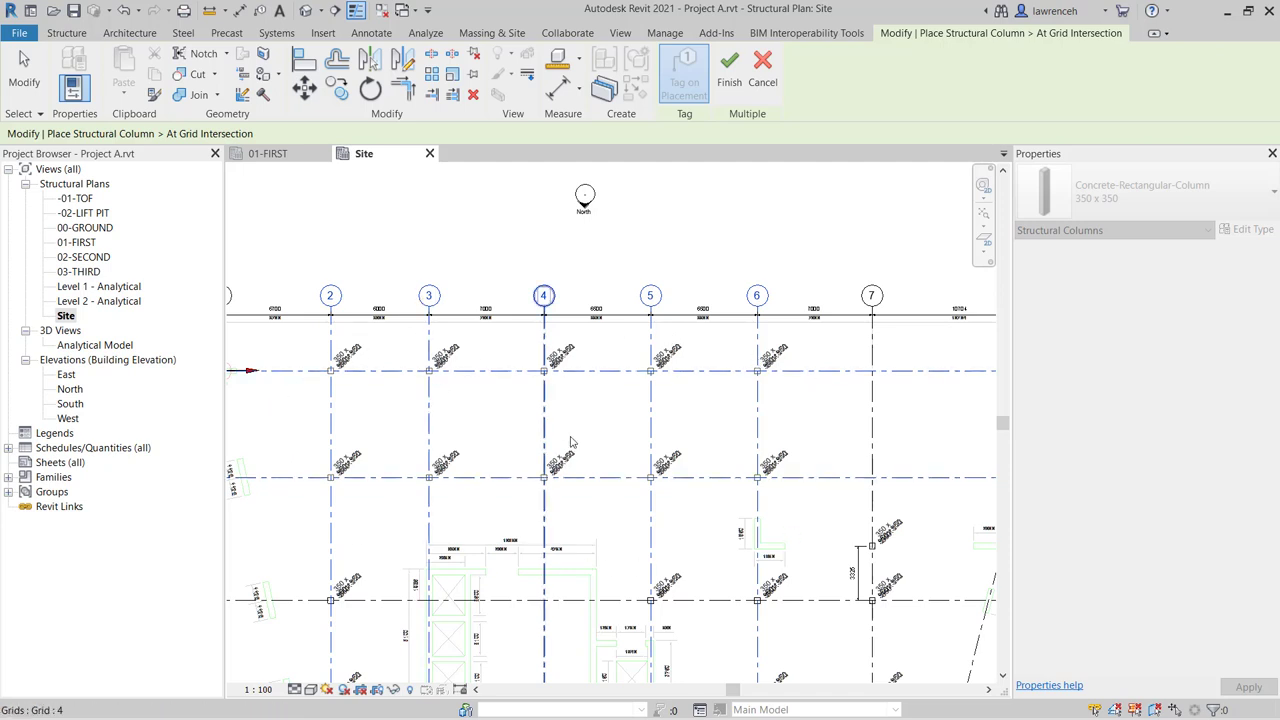
# - Create the columns at the Grid A and B intersections and pan down to Grid E
pyautogui.click(731, 98)
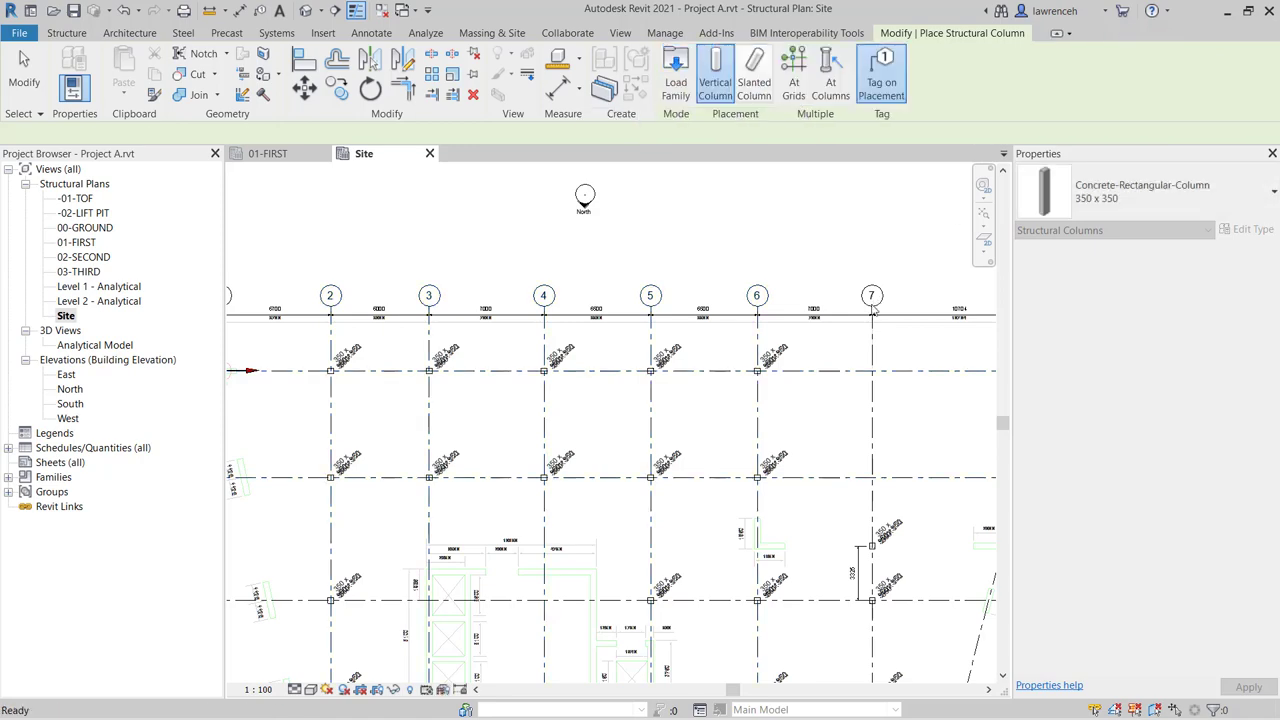
pyautogui.moveTo(841, 418); pyautogui.dragTo(843, 286, button='middle')
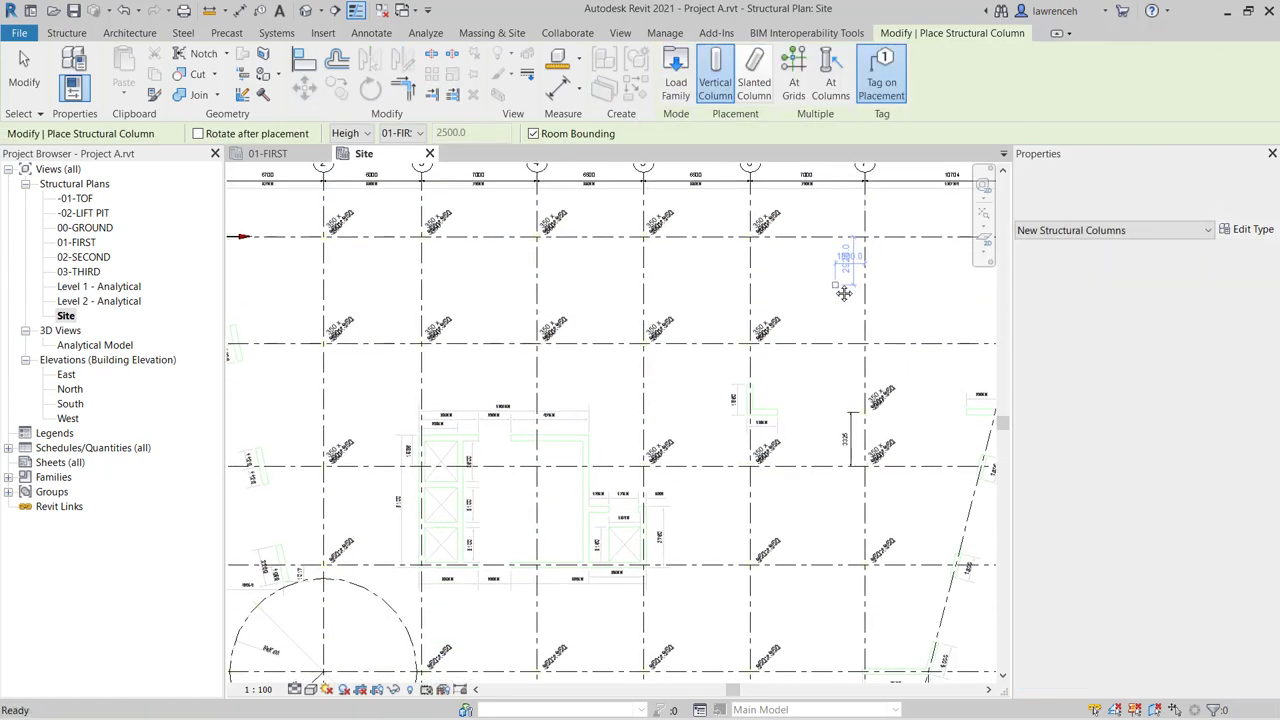
pyautogui.moveTo(872, 476); pyautogui.dragTo(857, 335, button='middle')
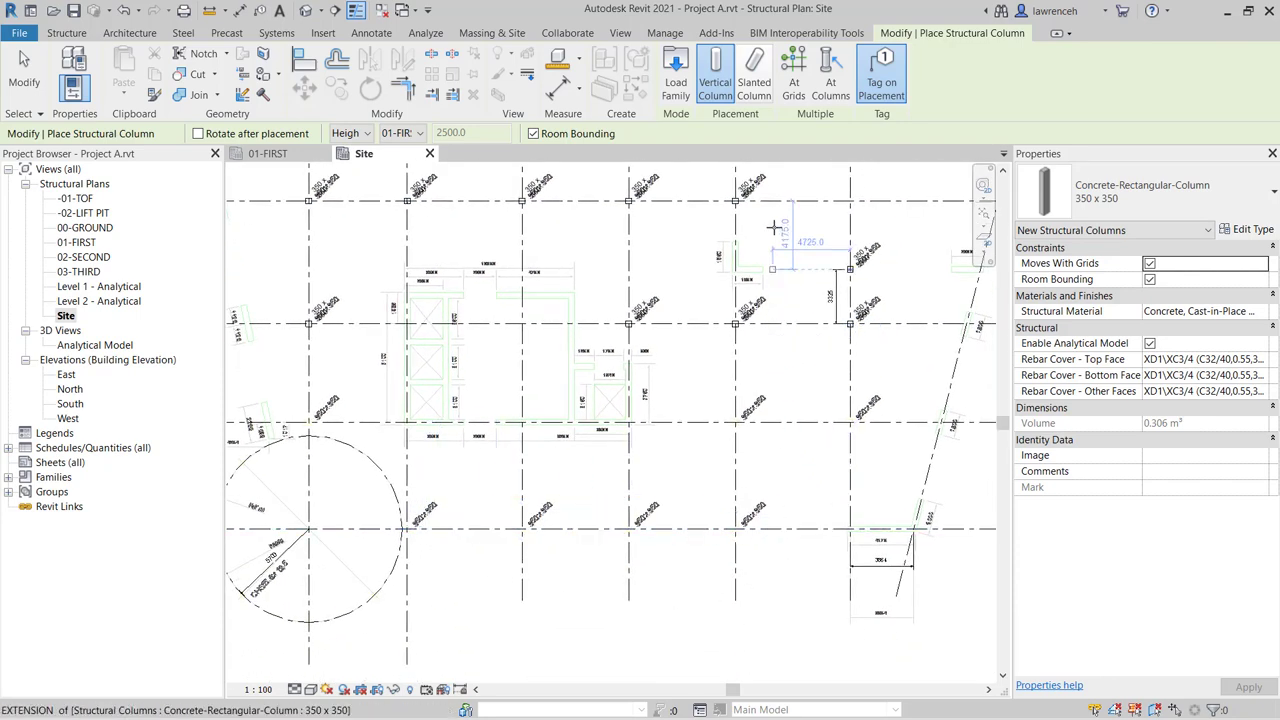
# - Place At Grids columns where Grid E crosses the selected vertical grids
pyautogui.click(793, 88)
pyautogui.moveTo(777, 590); pyautogui.dragTo(670, 575)
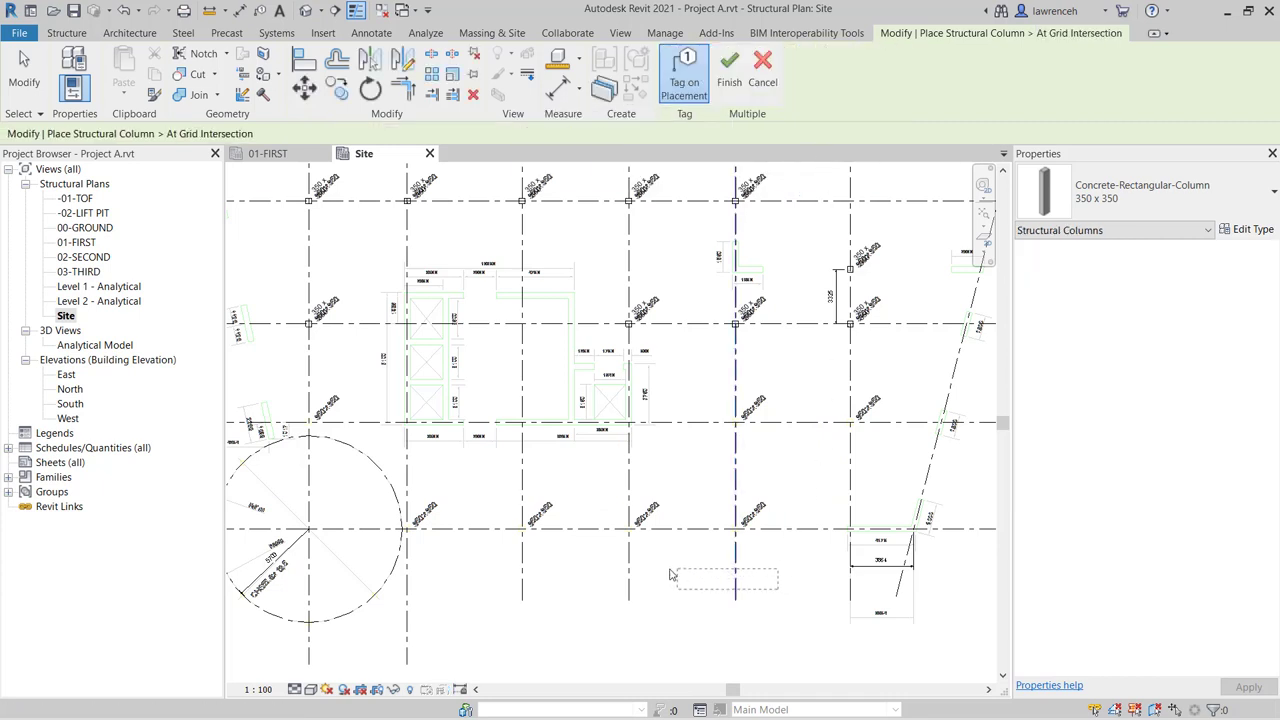
pyautogui.moveTo(551, 570); pyautogui.dragTo(404, 579)
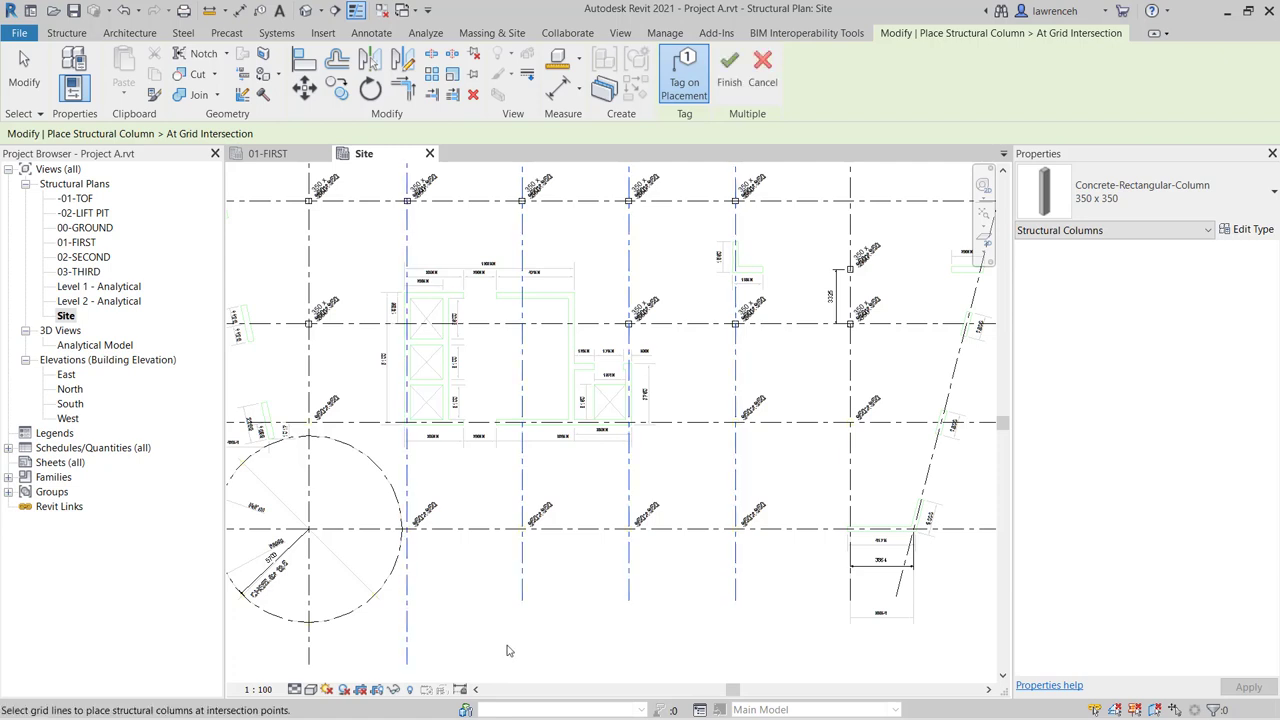
pyautogui.keyDown('ctrl'); pyautogui.click(806, 535); pyautogui.keyUp('ctrl')
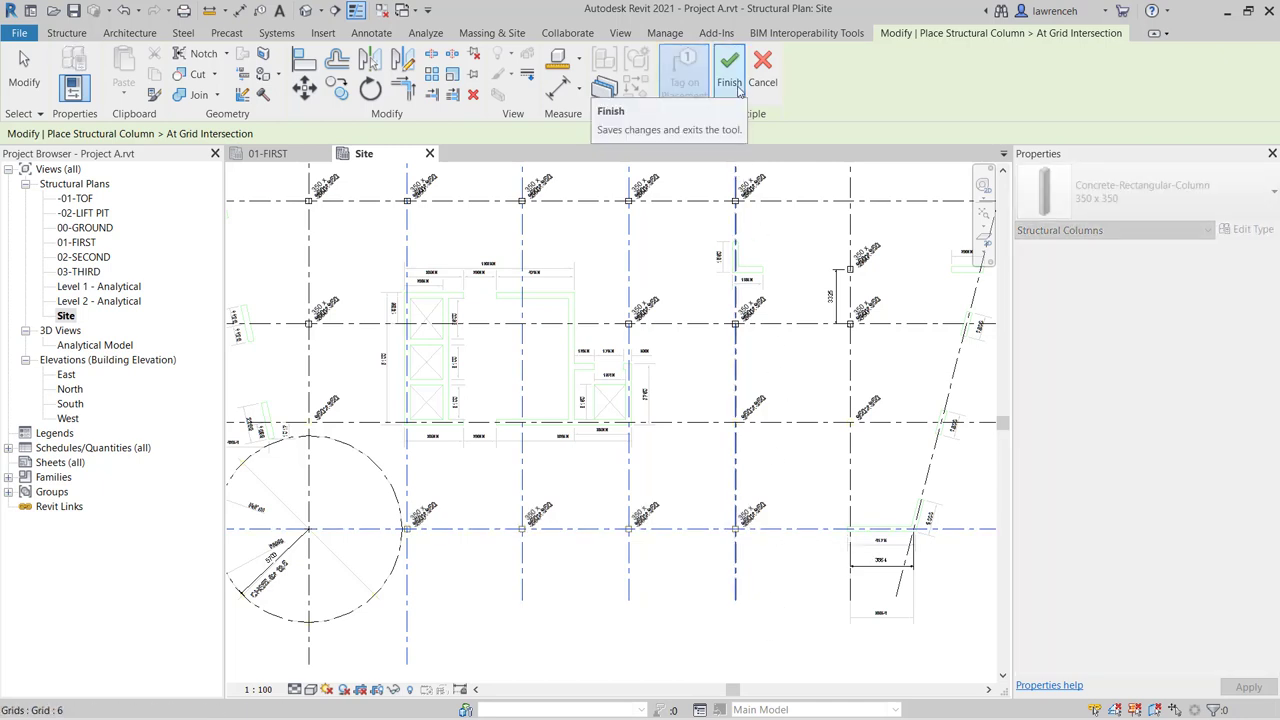
pyautogui.click(739, 88)
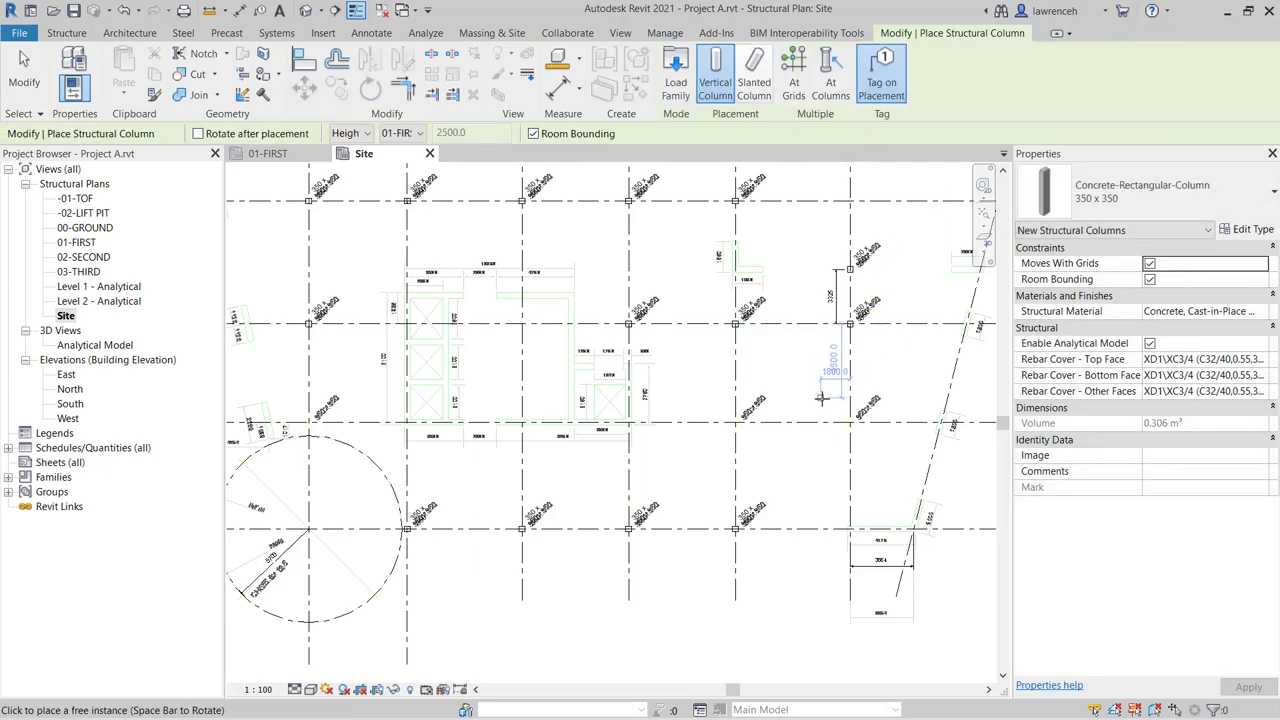
# - Zoom in on Grid D and place a single 350 x 350 column at Grid 7 / D
pyautogui.moveTo(820, 398); pyautogui.dragTo(776, 430, button='middle')
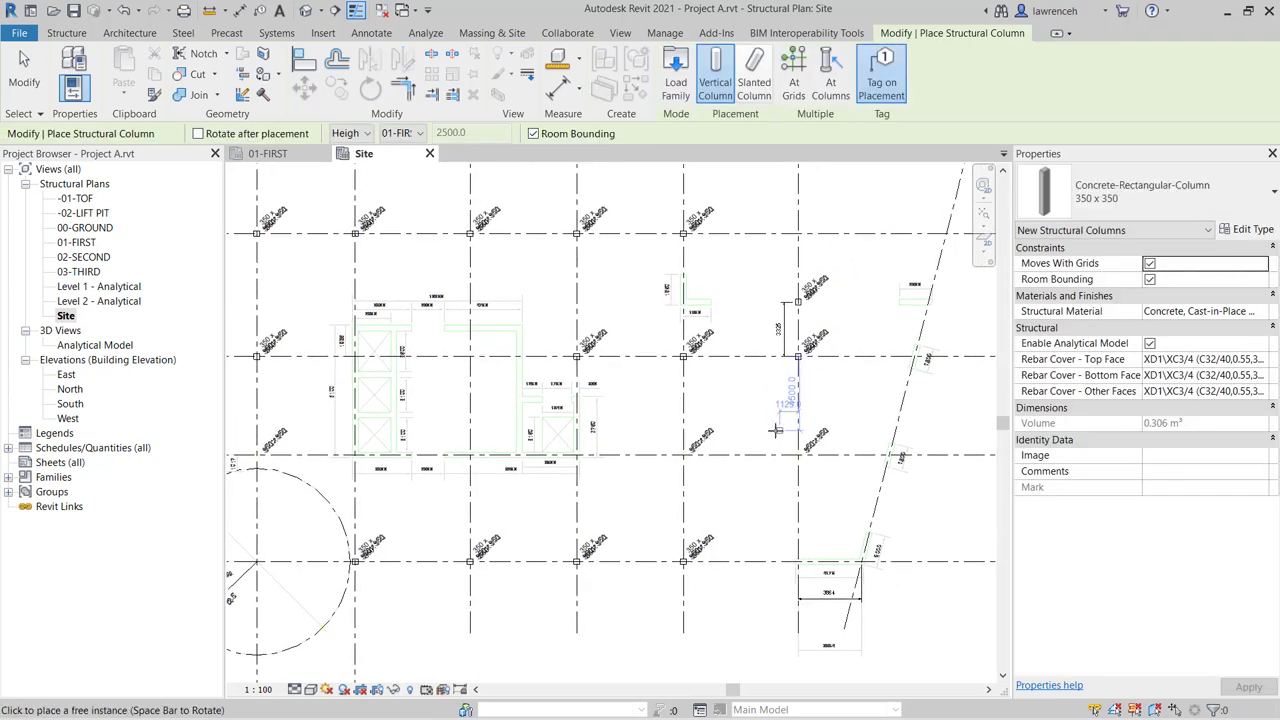
pyautogui.scroll(3, 840, 445)
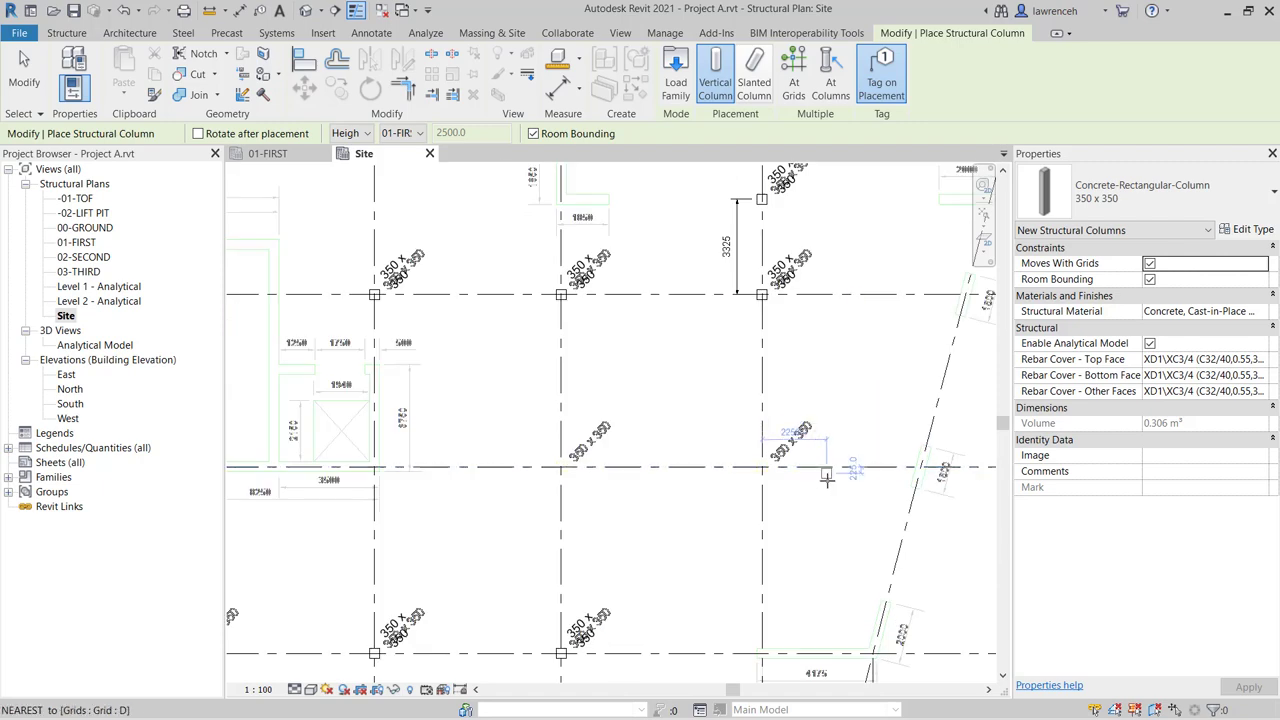
pyautogui.click(761, 467)
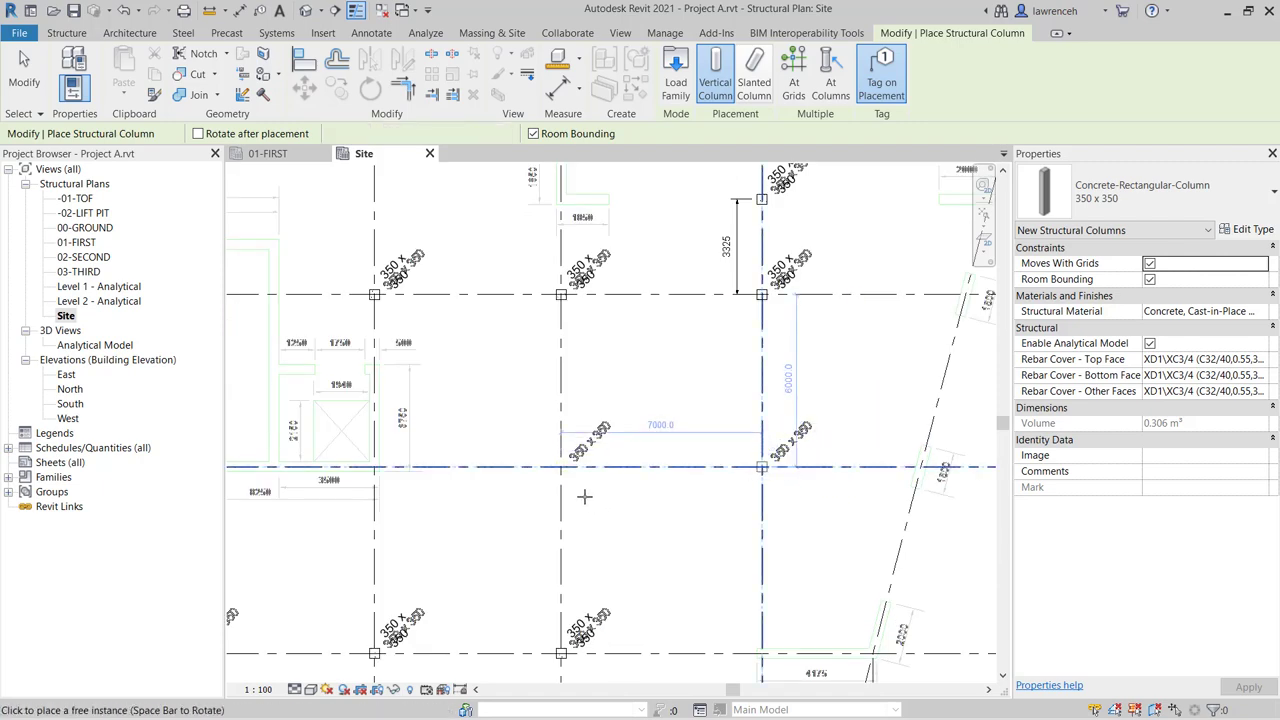